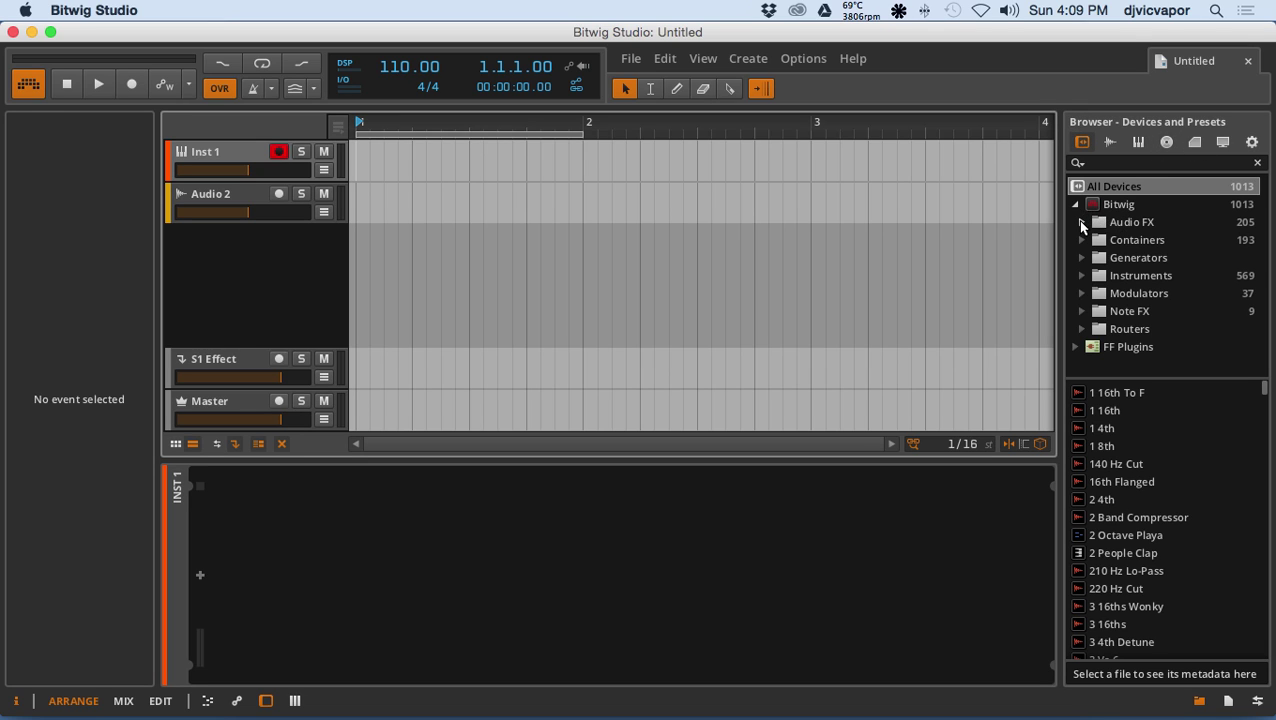
Step: Expand and collapse the Audio FX device folder, then clear the 'se' device search
{"action": "left_click", "coordinate": [1082, 223]}
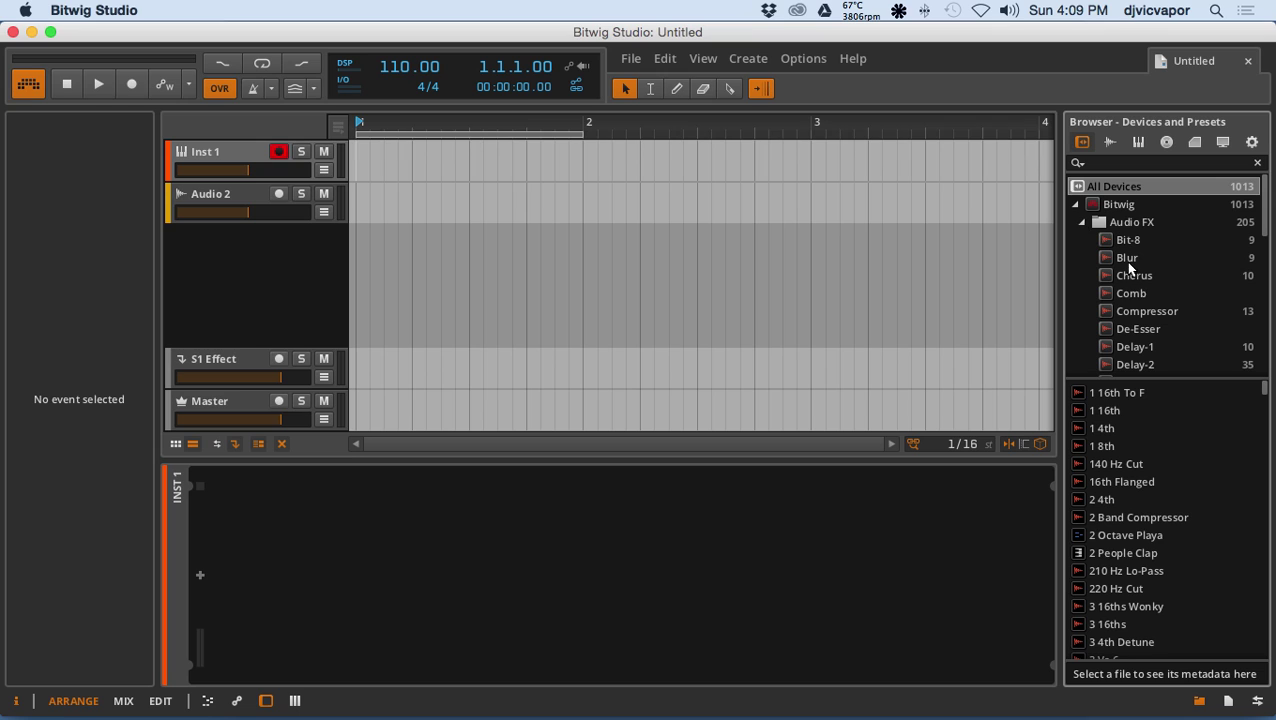
{"action": "left_click", "coordinate": [1082, 223]}
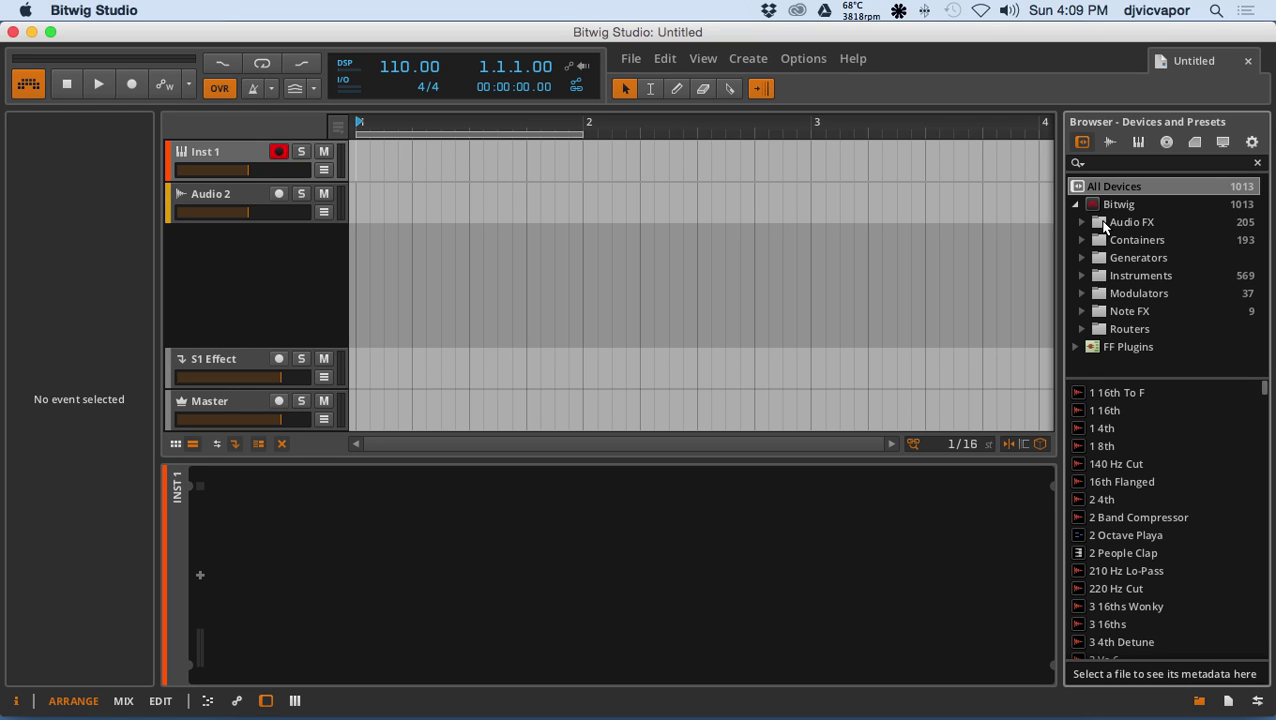
{"action": "double_click", "coordinate": [1104, 224]}
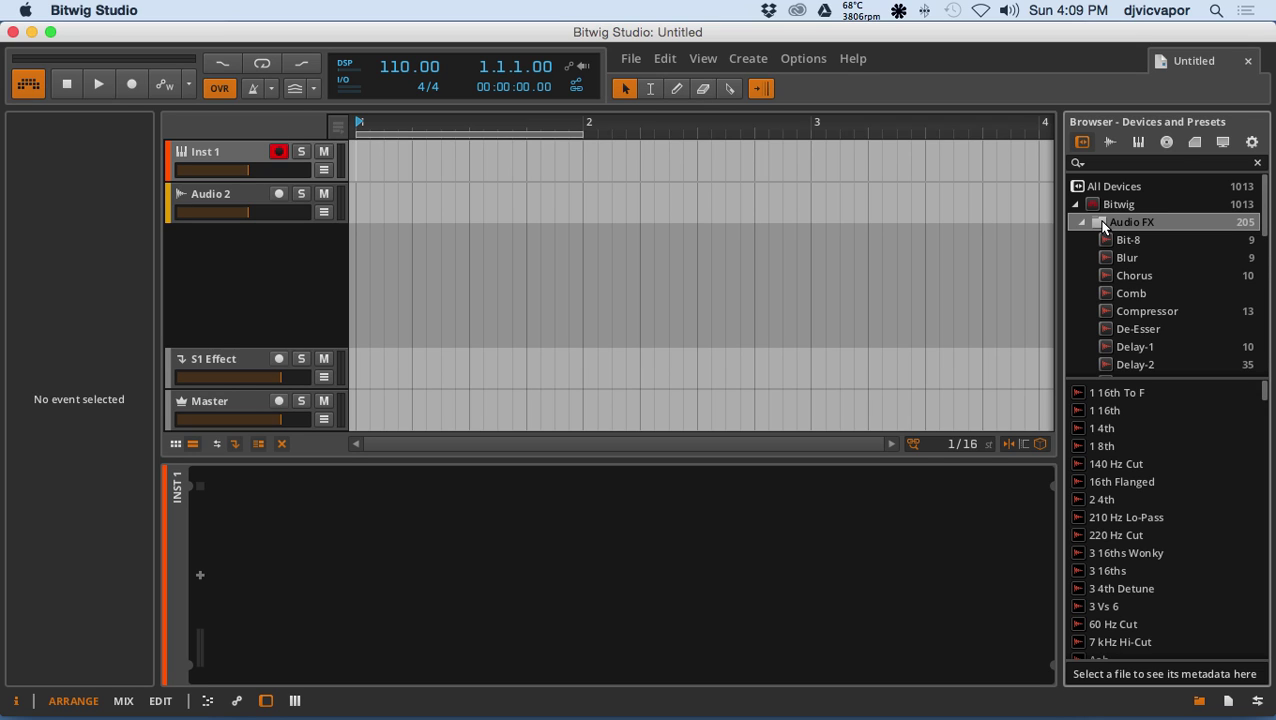
{"action": "double_click", "coordinate": [1104, 225]}
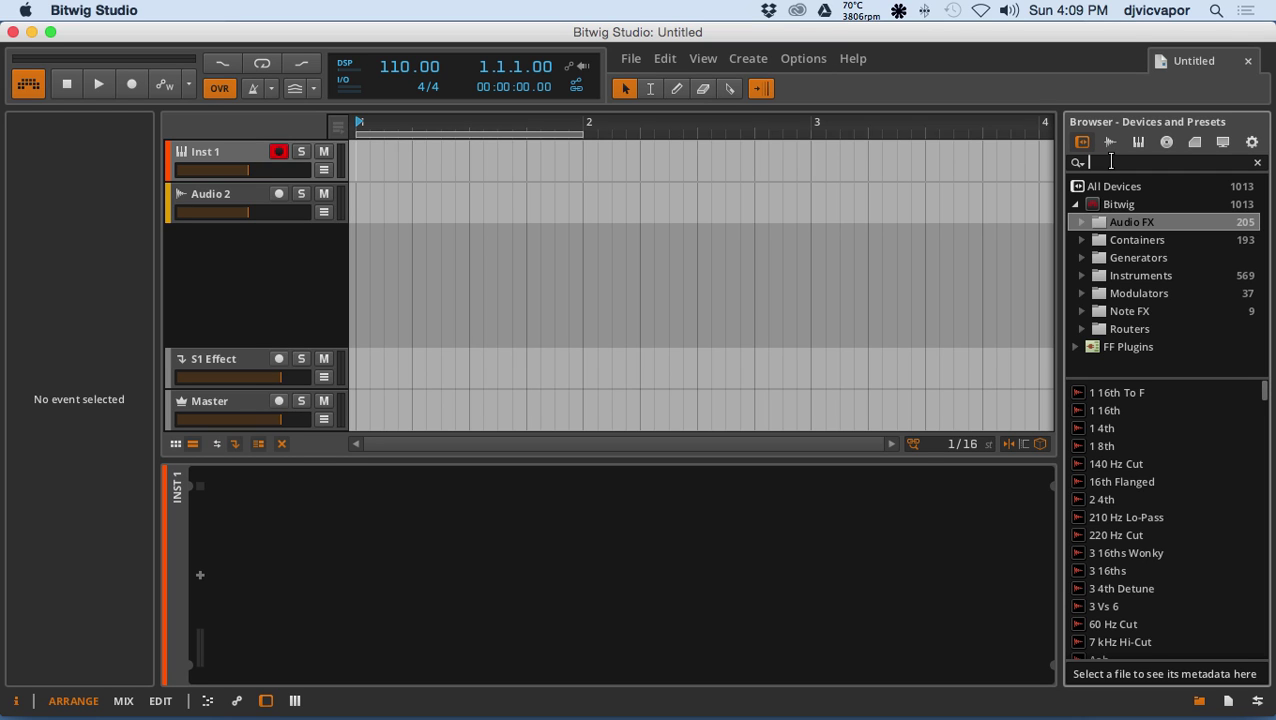
{"action": "type", "text": "se"}
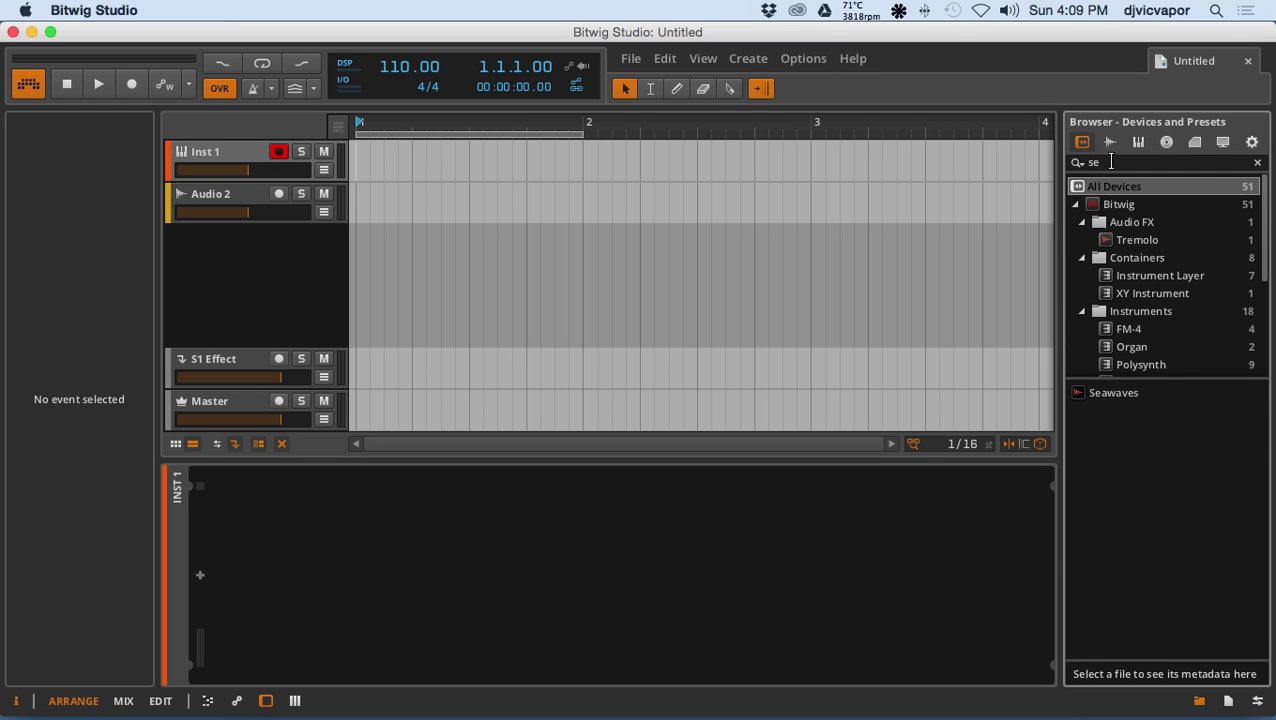
{"action": "key", "text": "BackSpace"}
{"action": "key", "text": "BackSpace"}
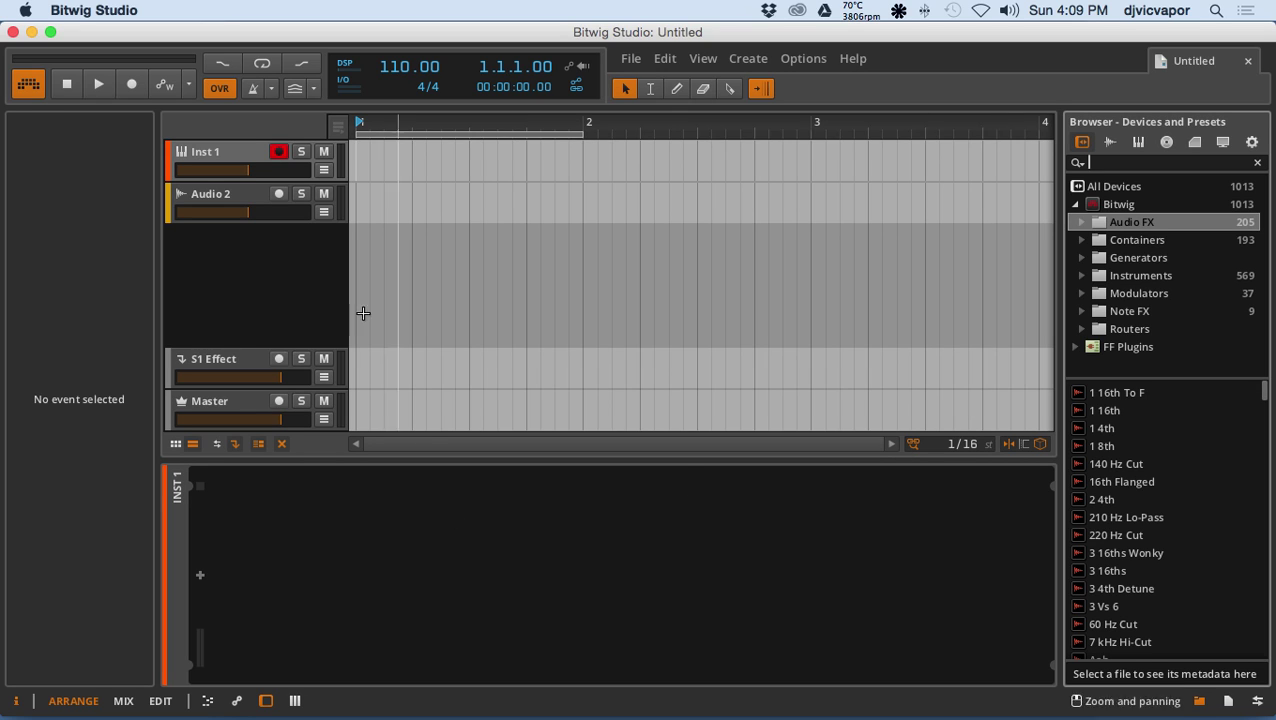
Step: Switch the Inspector between the Inst 1 and Audio 2 track settings, ending on Inst 1
{"action": "left_click", "coordinate": [223, 156]}
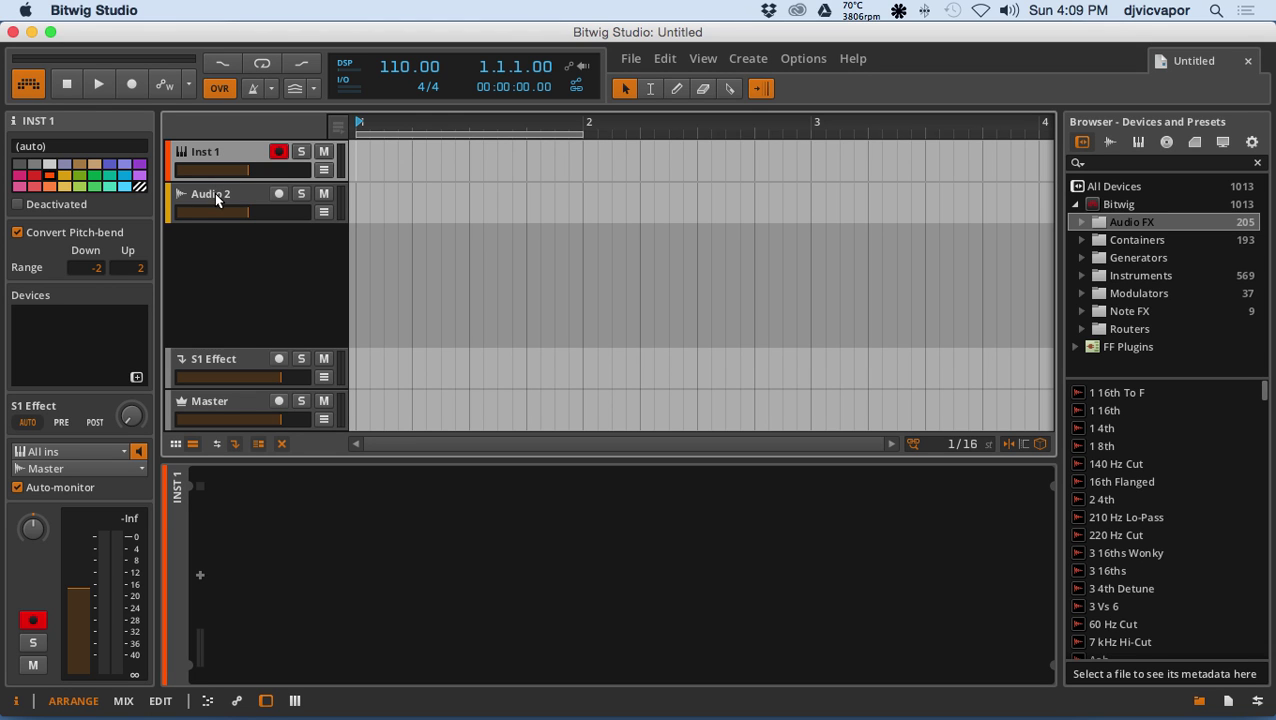
{"action": "left_click", "coordinate": [216, 199]}
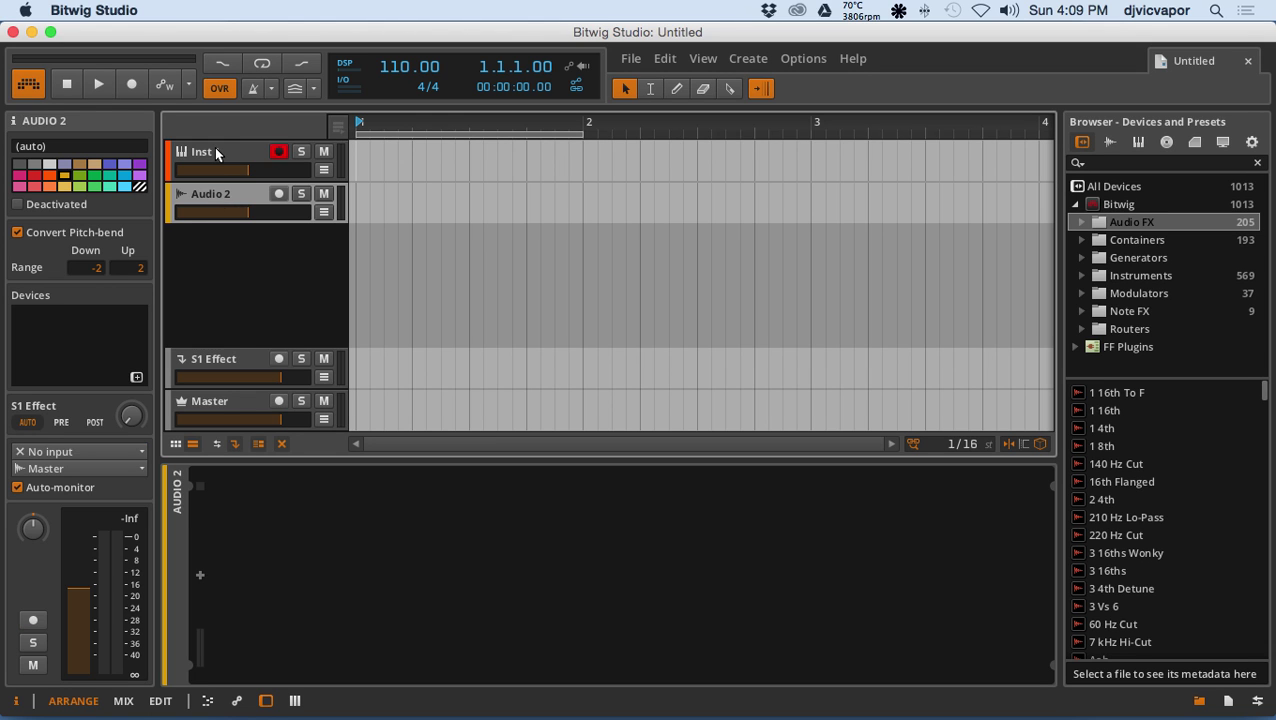
{"action": "left_click", "coordinate": [216, 152]}
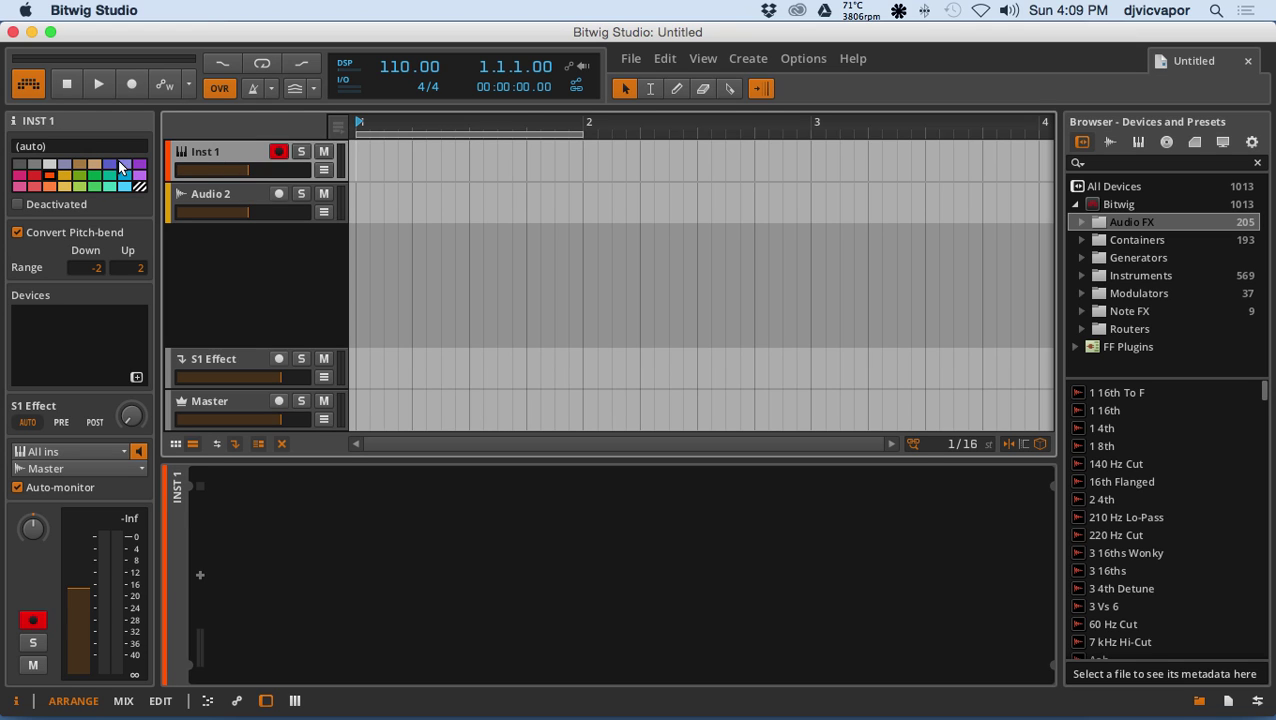
{"action": "left_click", "coordinate": [230, 194]}
{"action": "left_click", "coordinate": [230, 150]}
Step: Rename Inst 1 to (auto) and lower its volume to -19.5 dB
{"action": "left_click", "coordinate": [50, 146]}
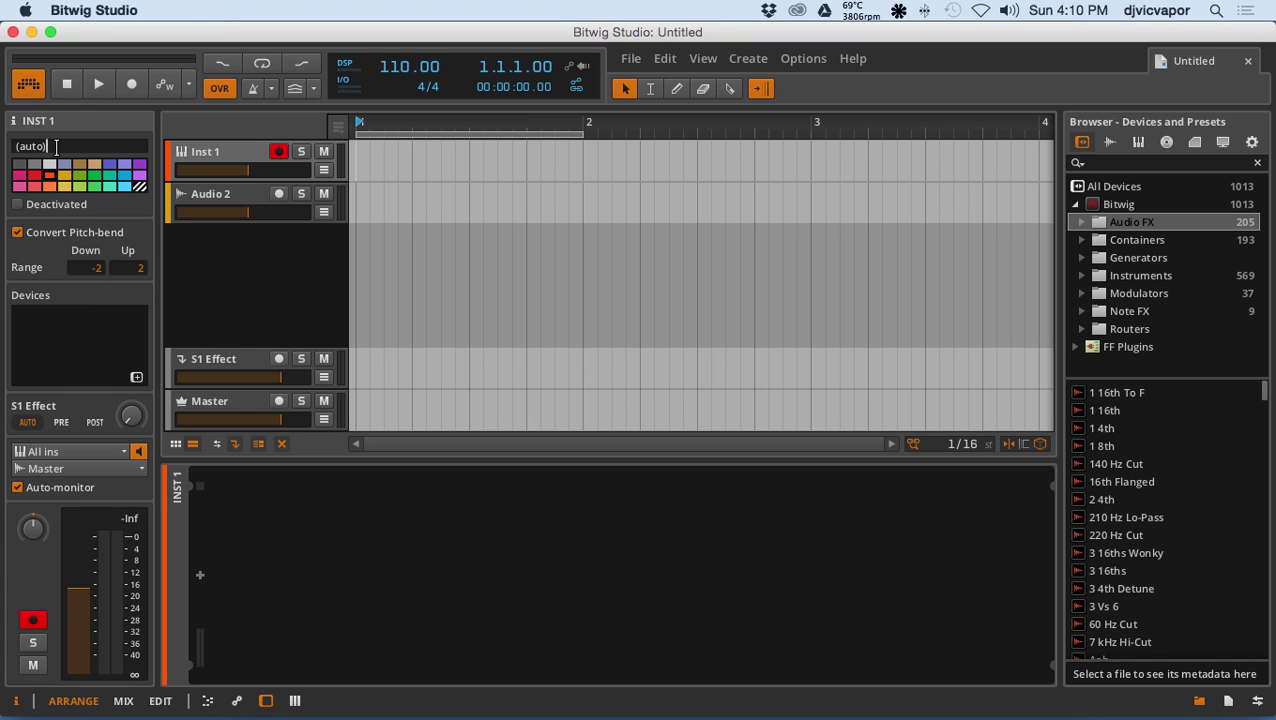
{"action": "left_click_drag", "start_coordinate": [50, 146], "coordinate": [5, 146]}
{"action": "mouse_move", "coordinate": [81, 587]}
{"action": "left_mouse_down"}
{"action": "mouse_move", "coordinate": [81, 608]}
{"action": "mouse_move", "coordinate": [81, 572]}
{"action": "mouse_move", "coordinate": [81, 590]}
{"action": "left_mouse_up"}
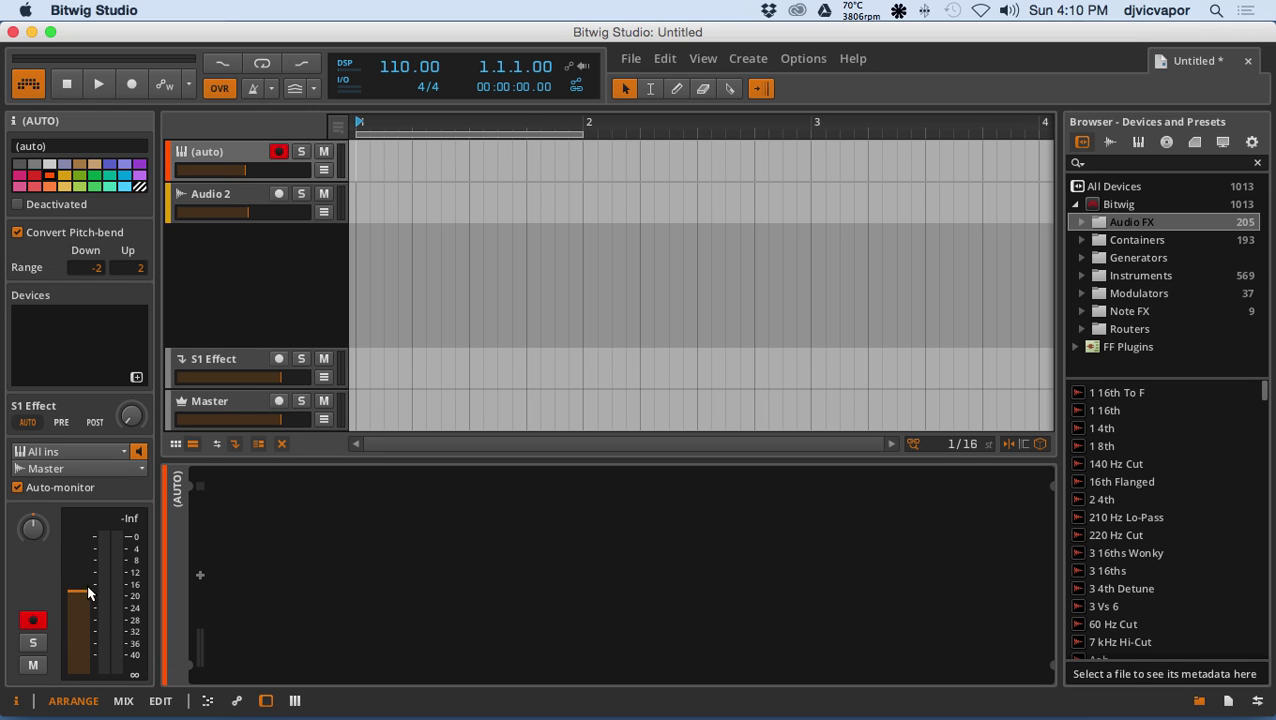
{"action": "mouse_move", "coordinate": [81, 596]}
{"action": "left_mouse_down"}
{"action": "mouse_move", "coordinate": [81, 616]}
{"action": "mouse_move", "coordinate": [83, 596]}
{"action": "left_mouse_up"}
Step: Raise Audio 2's volume to about -3.43 dB, then view the S1 Effect track's settings
{"action": "left_click", "coordinate": [194, 197]}
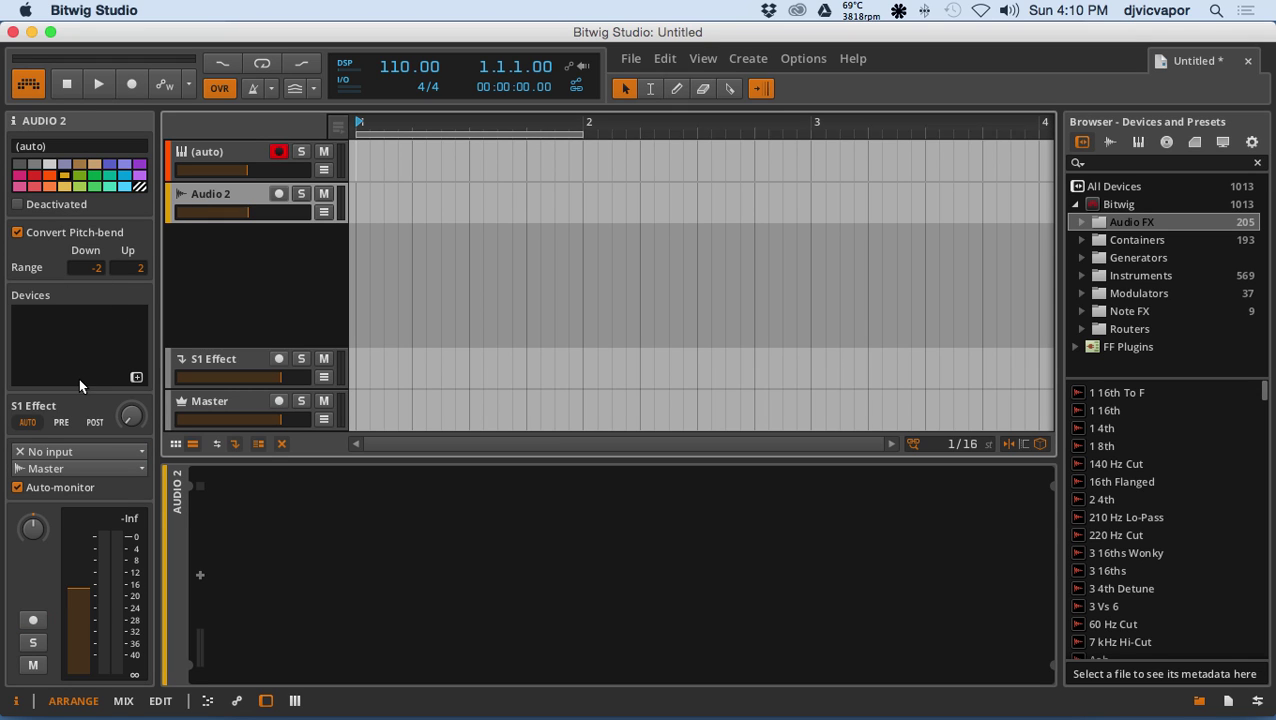
{"action": "mouse_move", "coordinate": [83, 590]}
{"action": "left_mouse_down"}
{"action": "mouse_move", "coordinate": [83, 606]}
{"action": "mouse_move", "coordinate": [83, 563]}
{"action": "mouse_move", "coordinate": [83, 574]}
{"action": "left_mouse_up"}
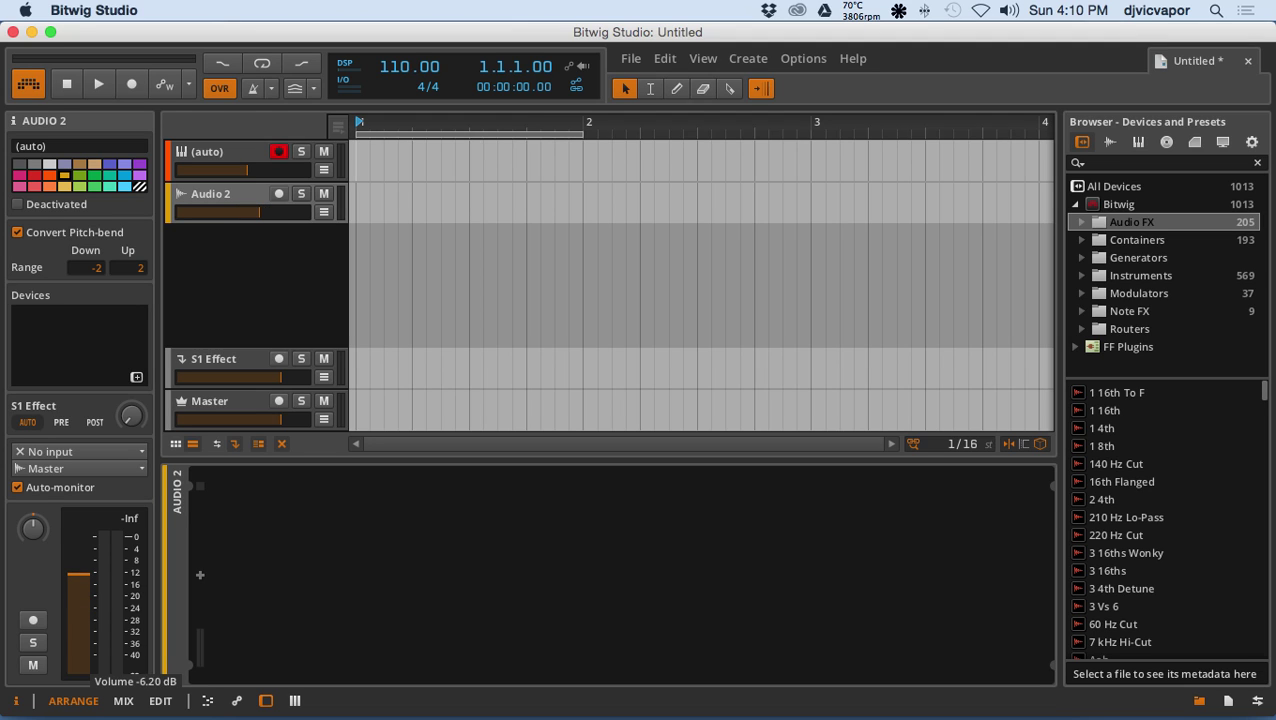
{"action": "left_click", "coordinate": [228, 362]}
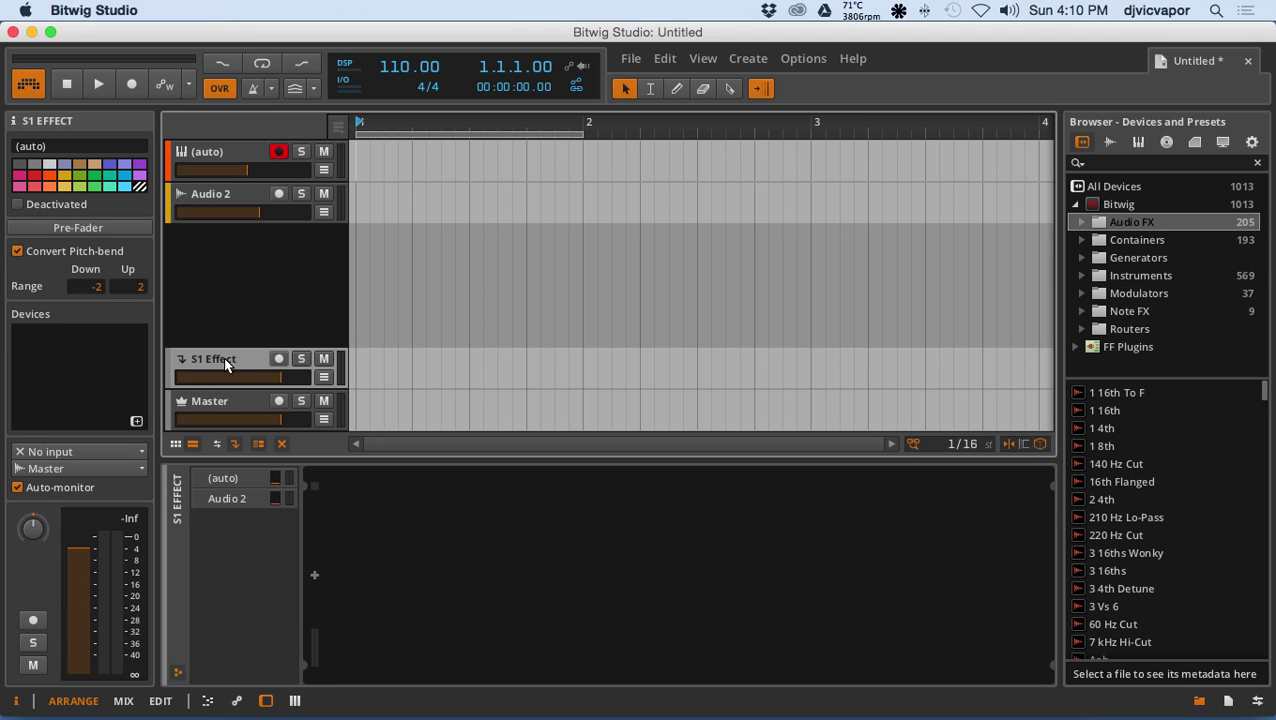
Step: Show the Master track's settings in the Inspector, revealing its output routing to Studio
{"action": "left_click", "coordinate": [208, 407]}
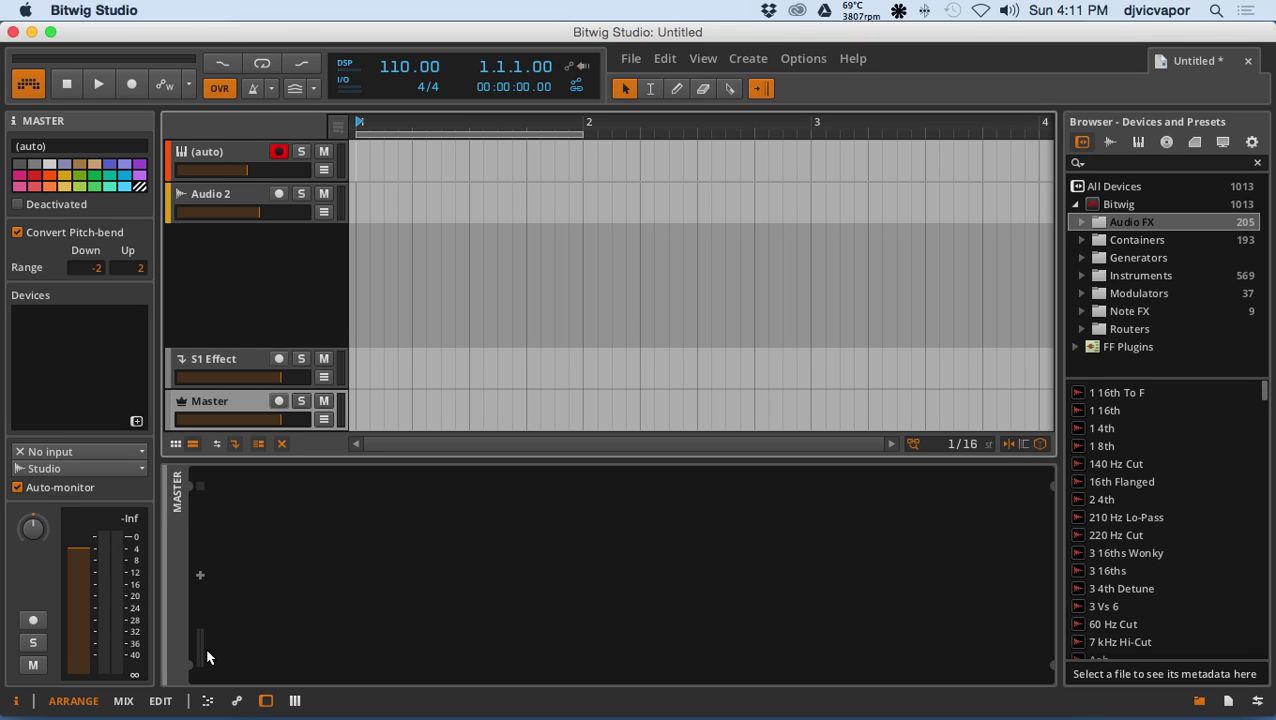
Step: Widen the clip launcher to full width with Scenes 1–8, then bring up the add-track menu
{"action": "left_click", "coordinate": [175, 444]}
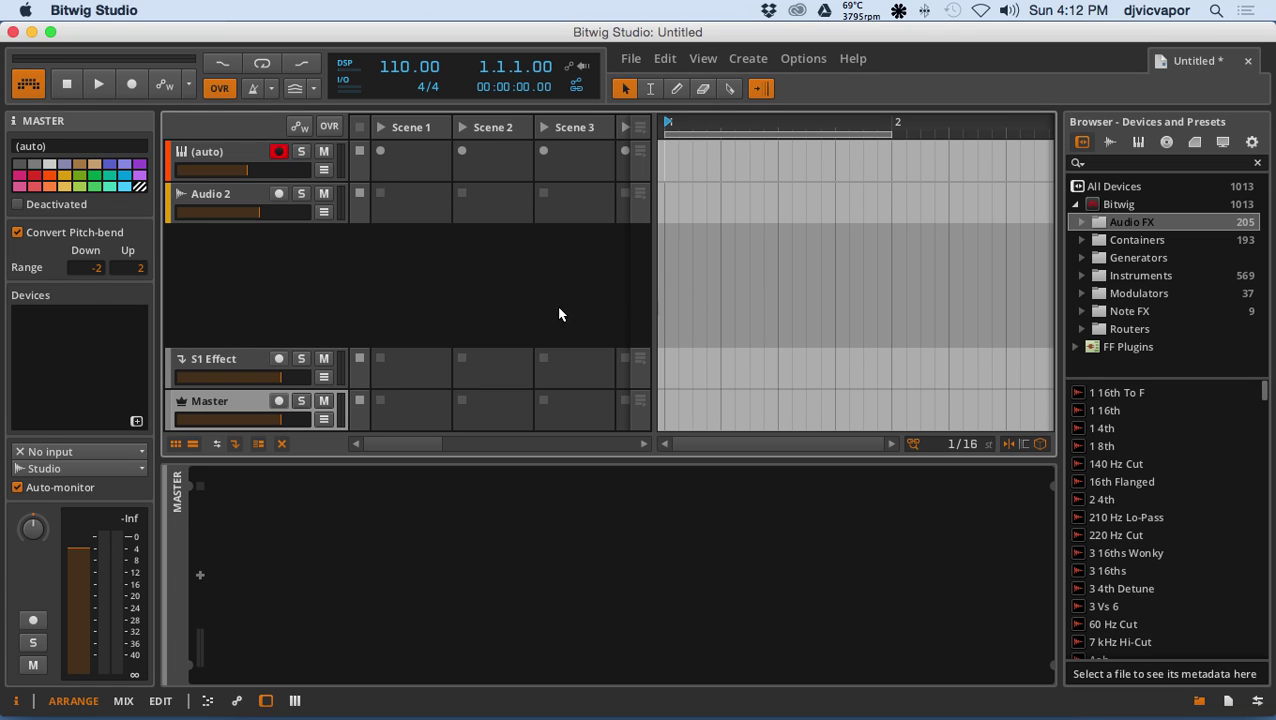
{"action": "left_click", "coordinate": [193, 444]}
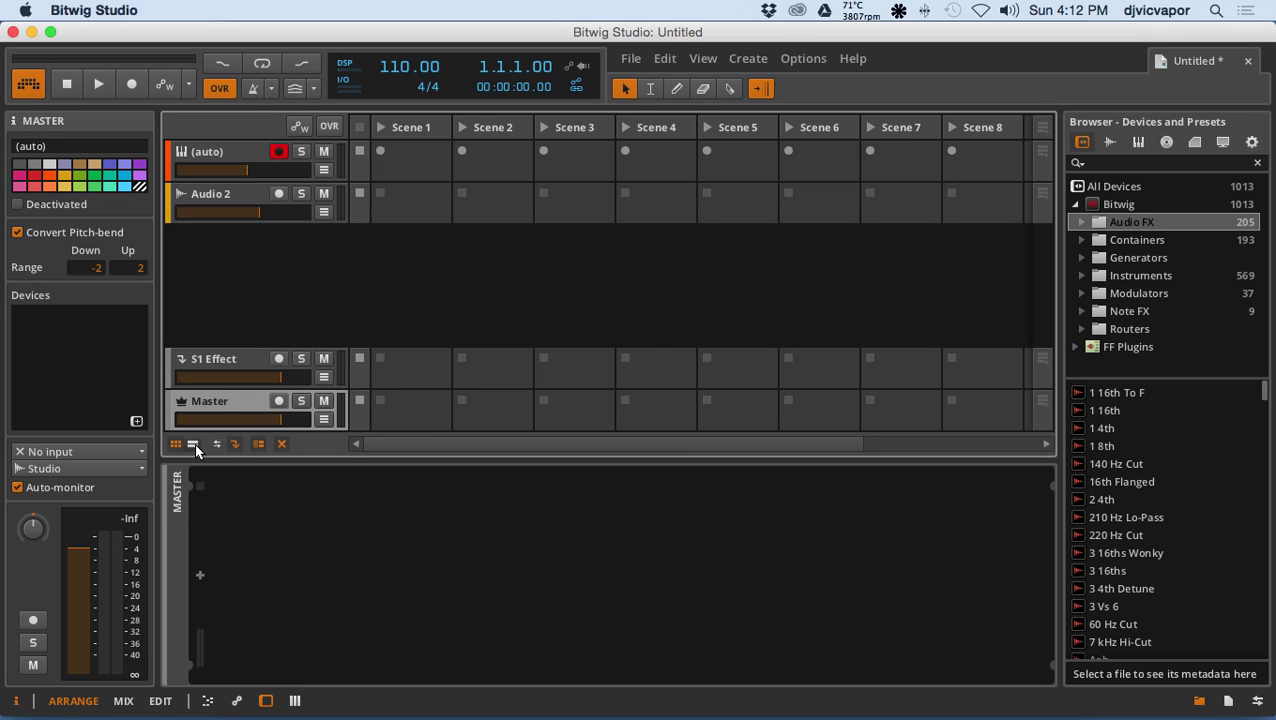
{"action": "right_click", "coordinate": [264, 245]}
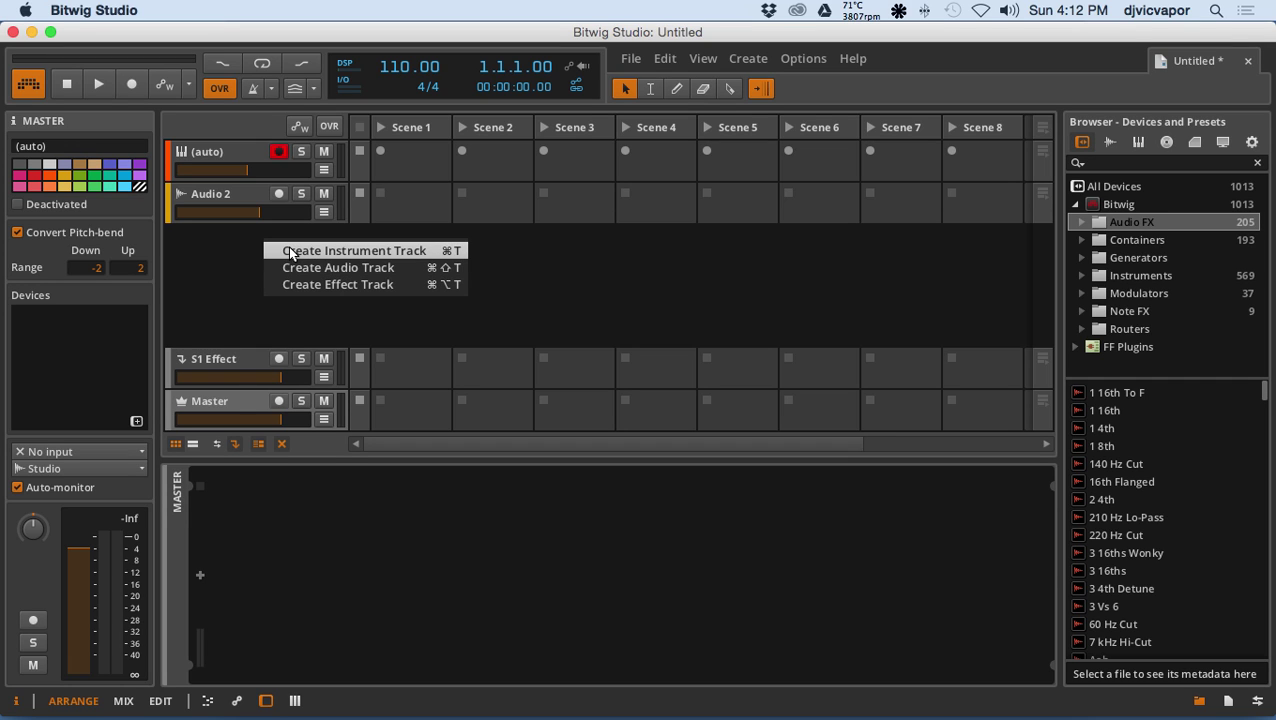
Step: Add two instrument tracks, Inst 3 and Inst 4
{"action": "left_click", "coordinate": [290, 252]}
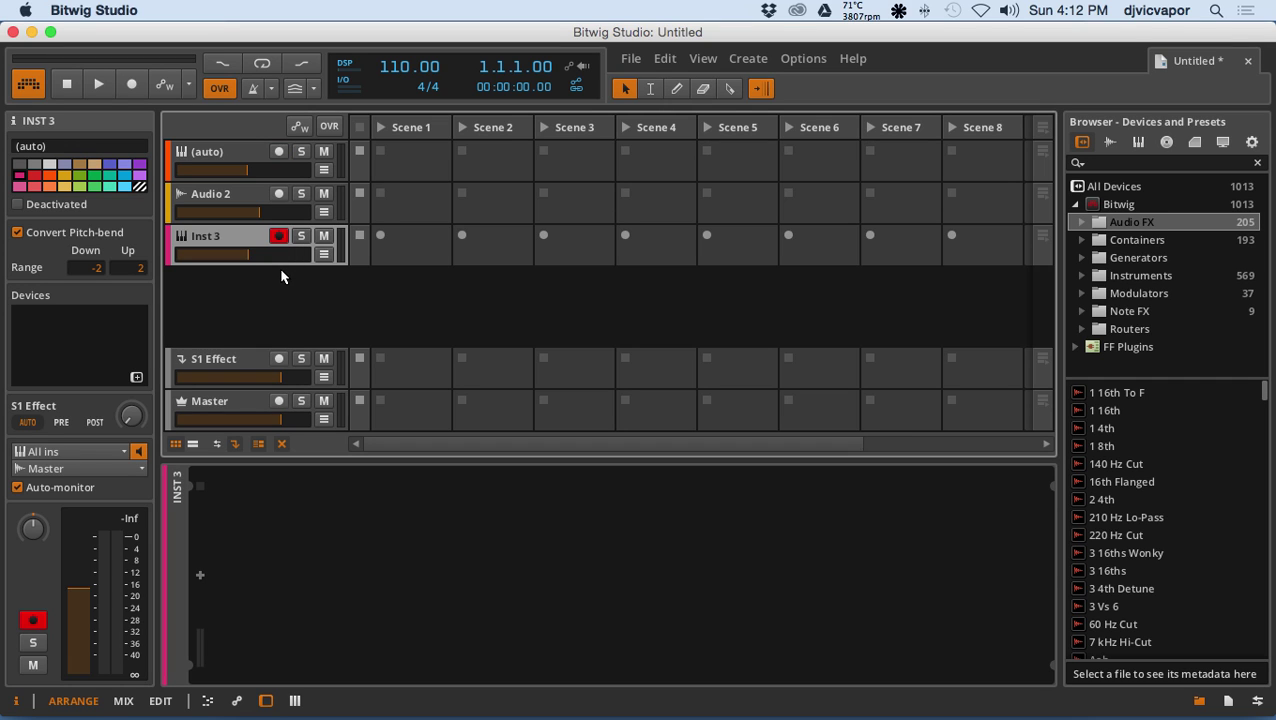
{"action": "right_click", "coordinate": [281, 280]}
{"action": "left_click", "coordinate": [285, 286]}
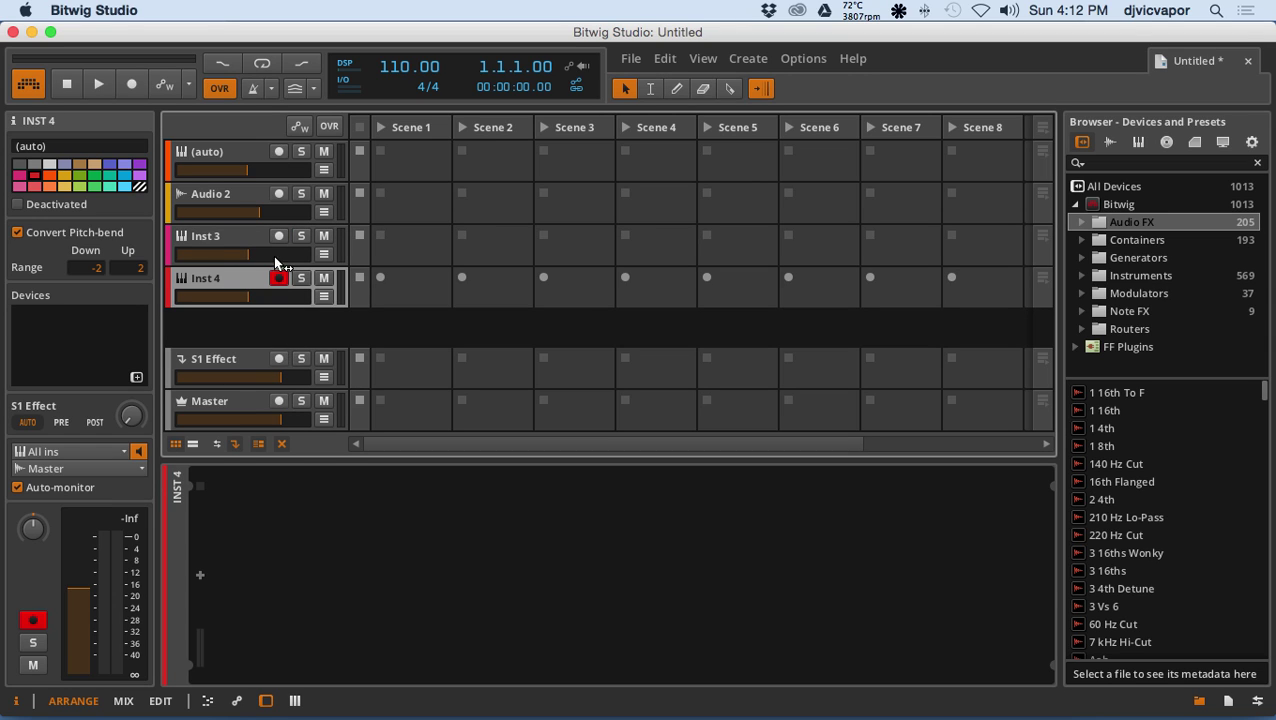
Step: Toggle the track row height back to double, then delete Inst 4 and Inst 3
{"action": "left_click", "coordinate": [258, 445]}
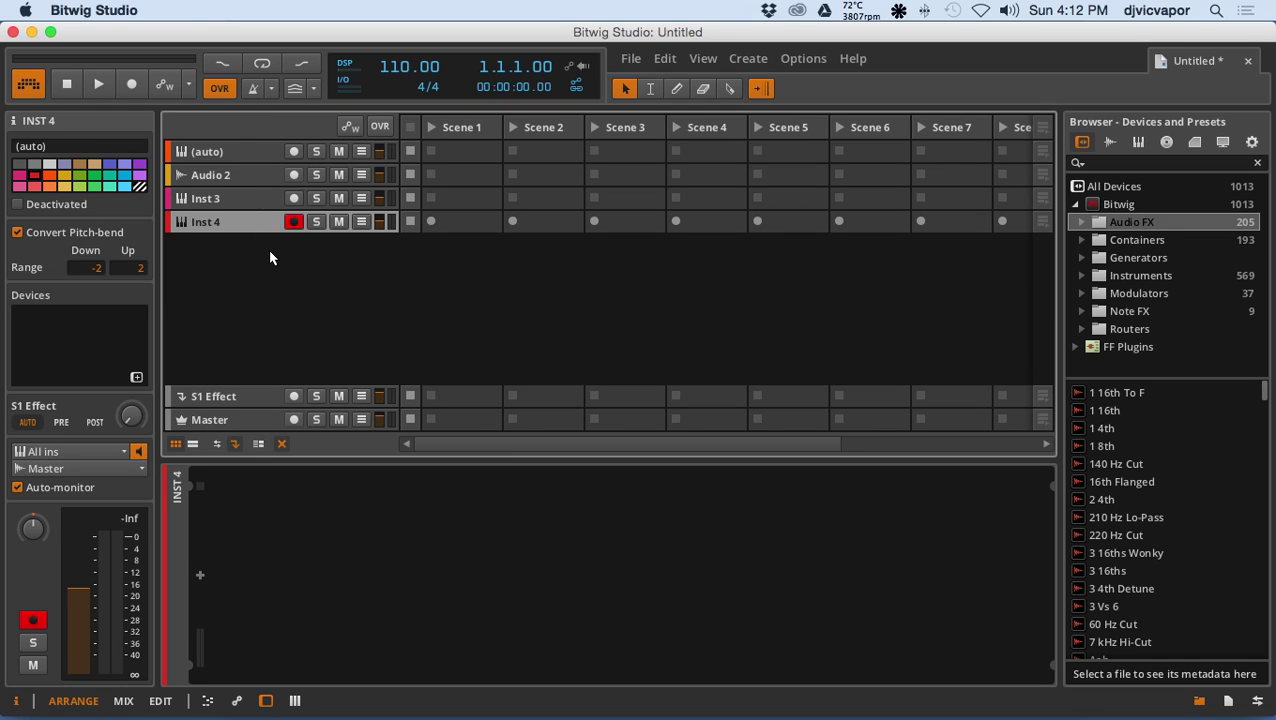
{"action": "left_click", "coordinate": [258, 445]}
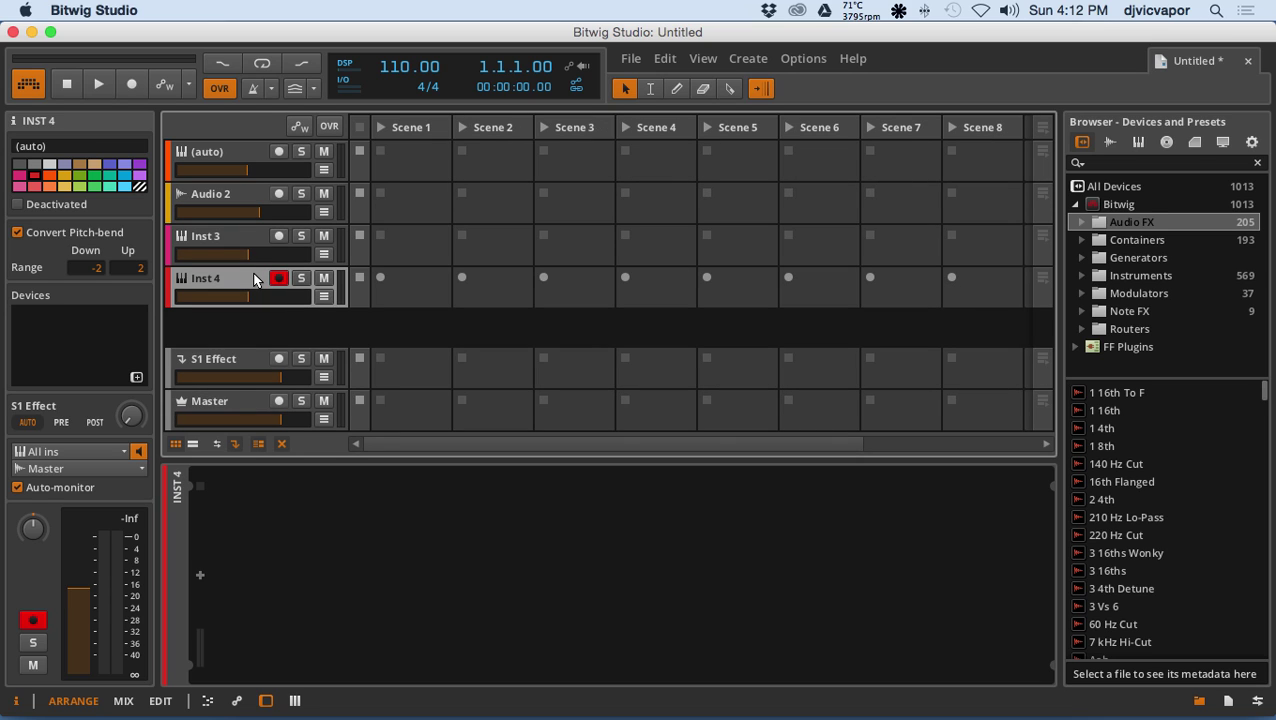
{"action": "key", "text": "Delete"}
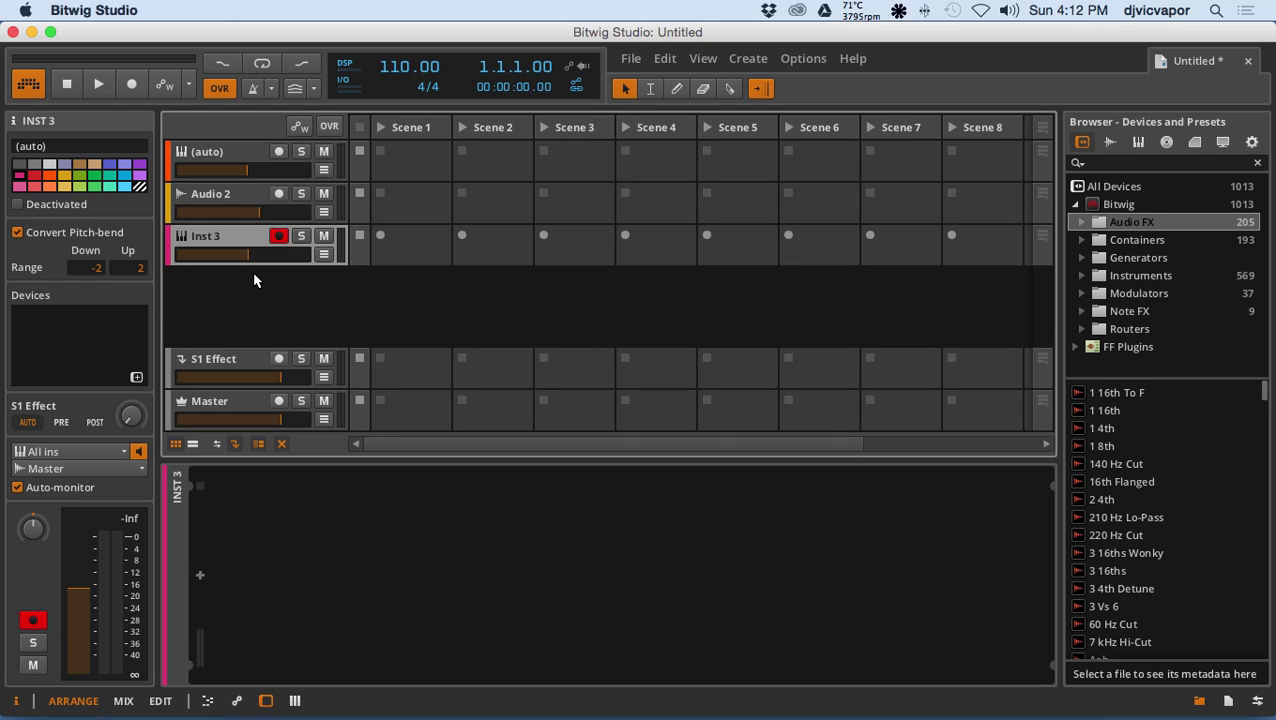
{"action": "key", "text": "Delete"}
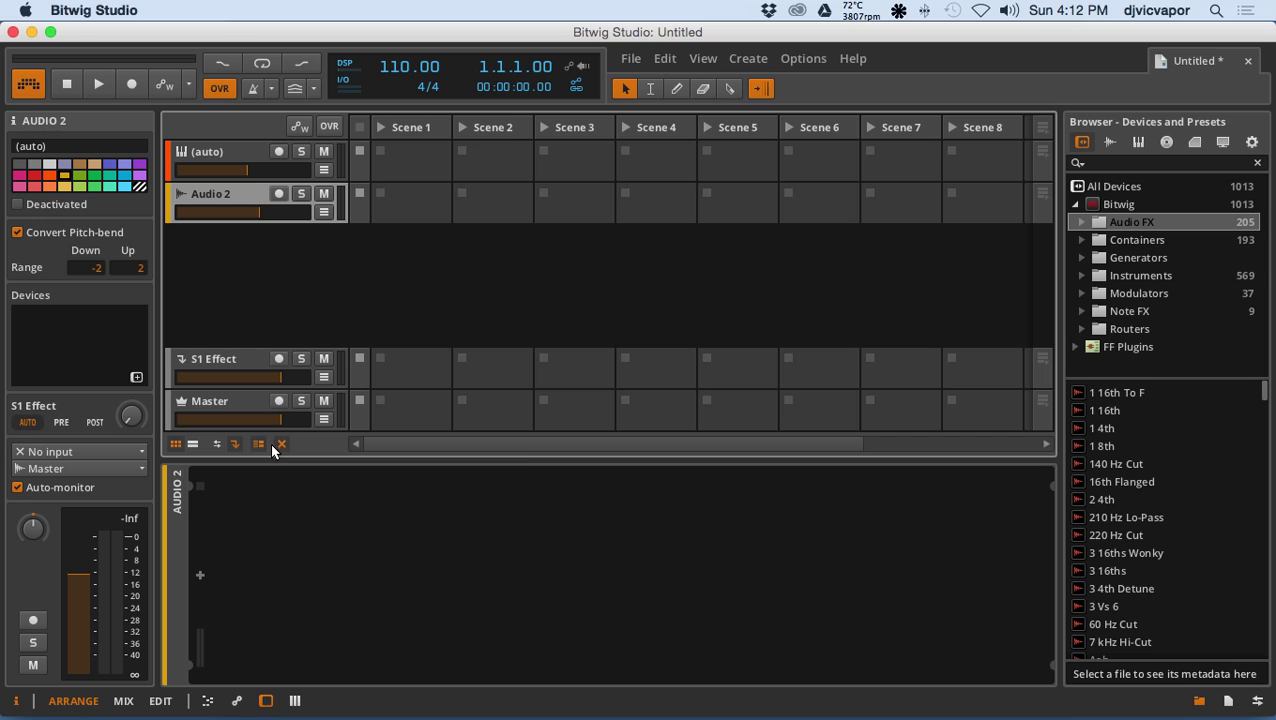
Step: Show the arrangement timeline instead of the clip launcher, with the mixer panel beneath
{"action": "left_click", "coordinate": [176, 444]}
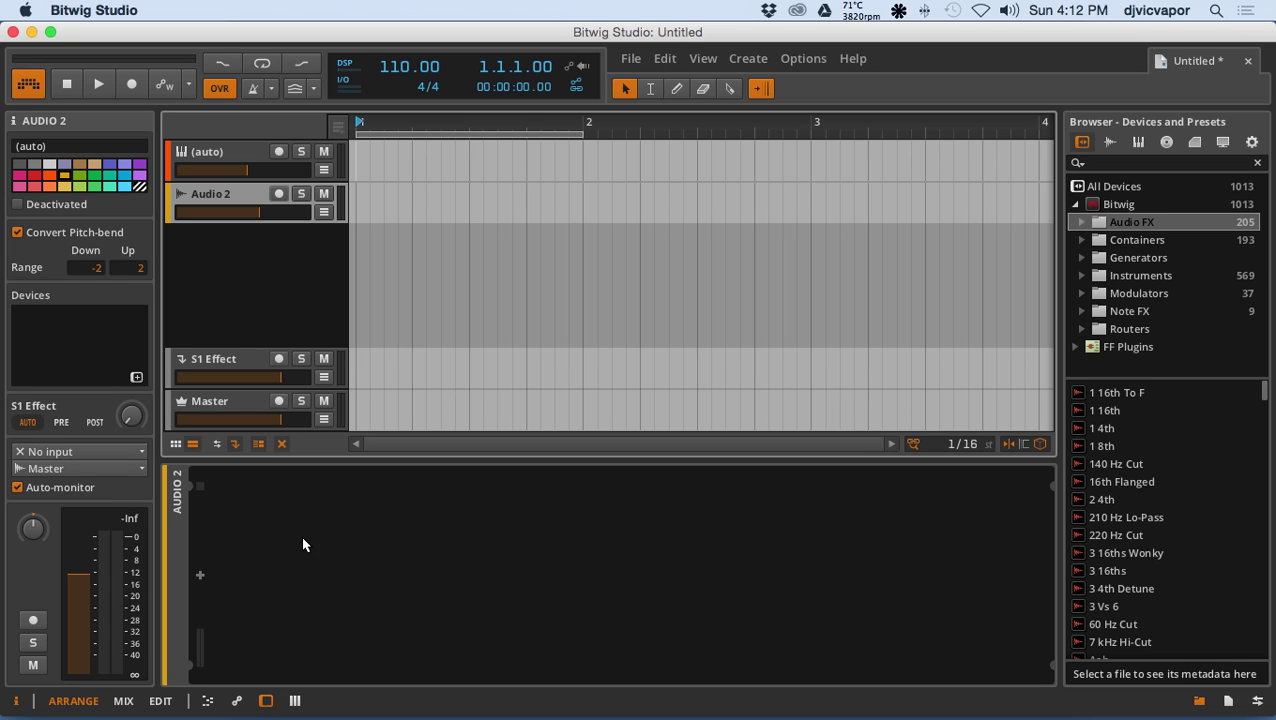
{"action": "left_click", "coordinate": [297, 702]}
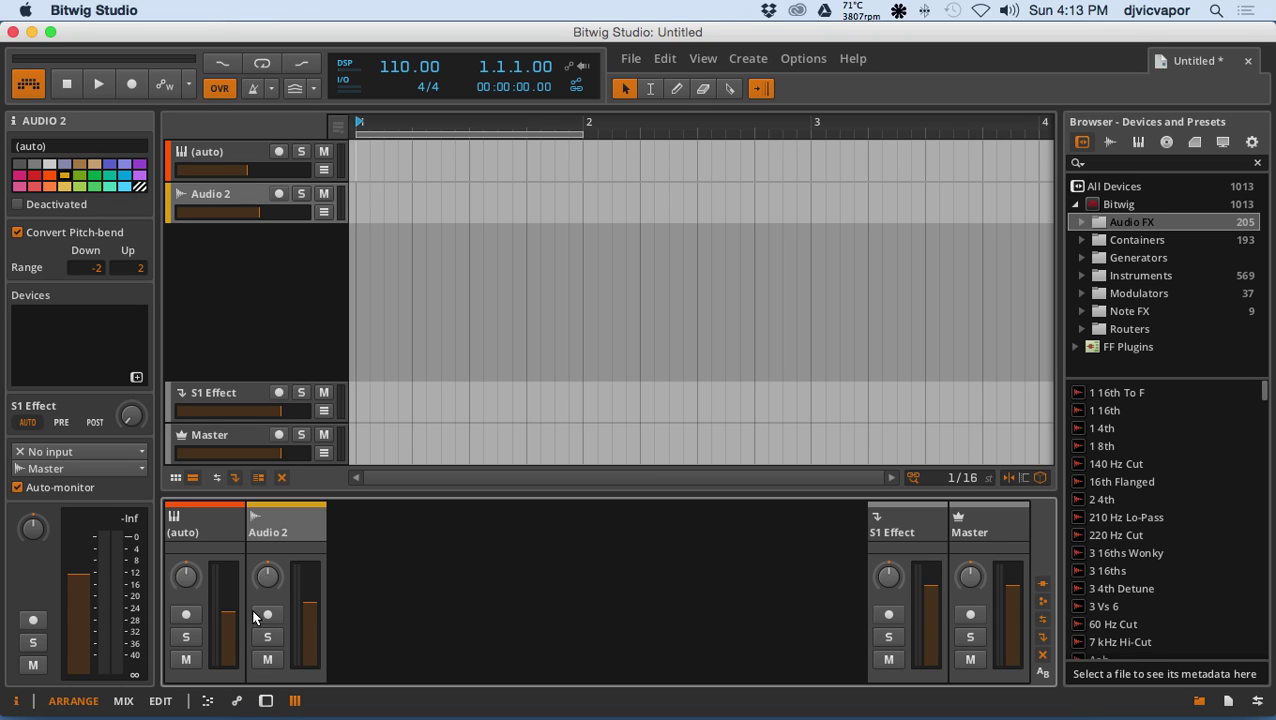
Step: Enlarge the mixer panel and inspect the S1 Effect and Master input choices, keeping No input
{"action": "left_click_drag", "start_coordinate": [484, 496], "coordinate": [519, 327]}
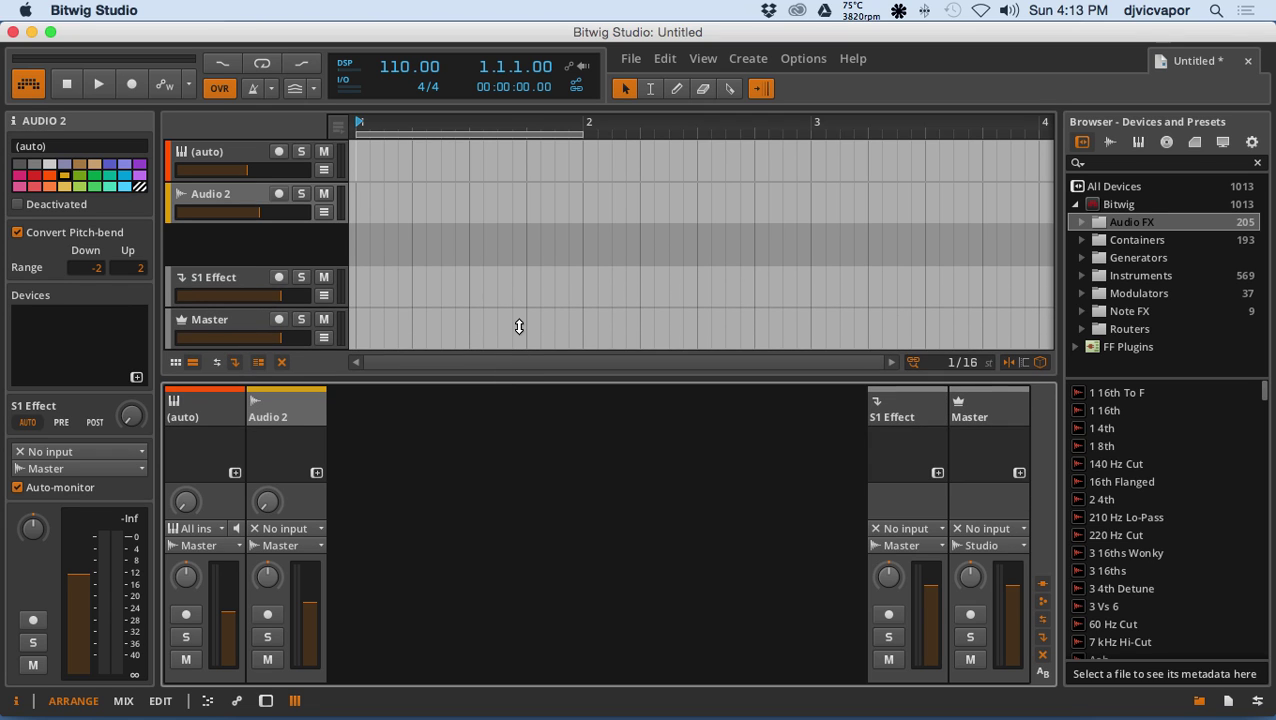
{"action": "left_click", "coordinate": [905, 528]}
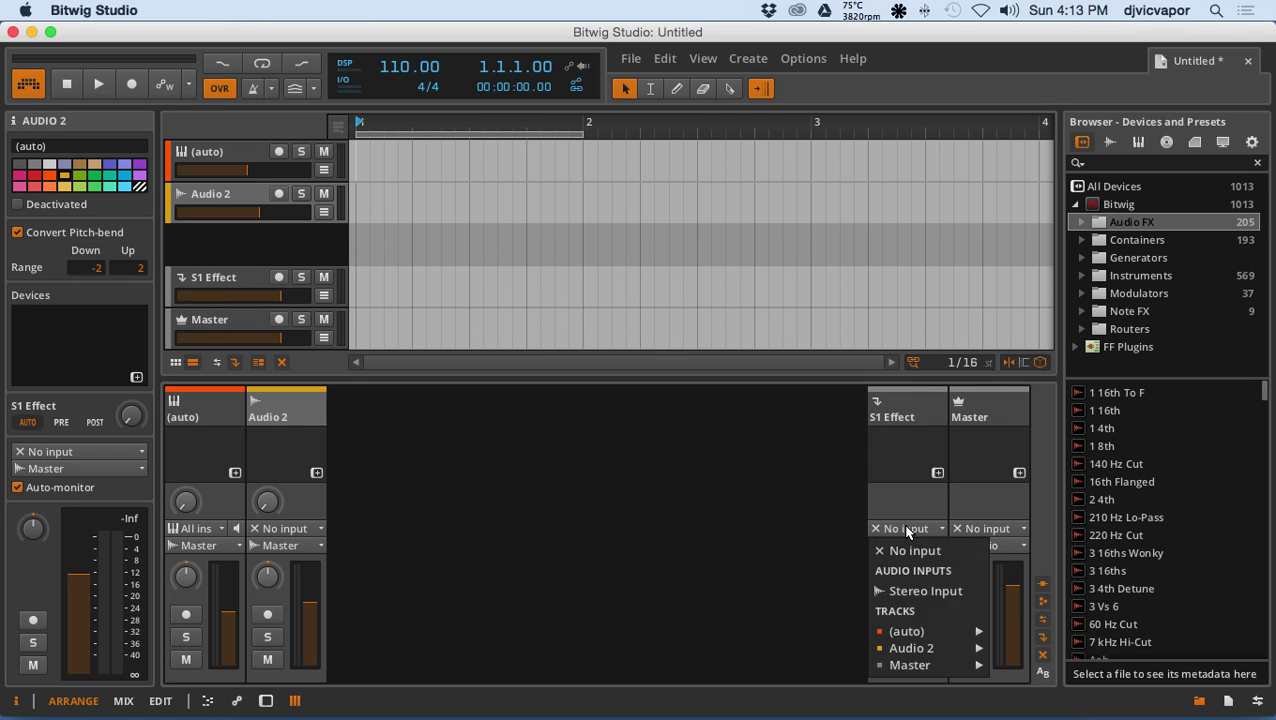
{"action": "left_click", "coordinate": [938, 529]}
{"action": "left_click", "coordinate": [966, 528]}
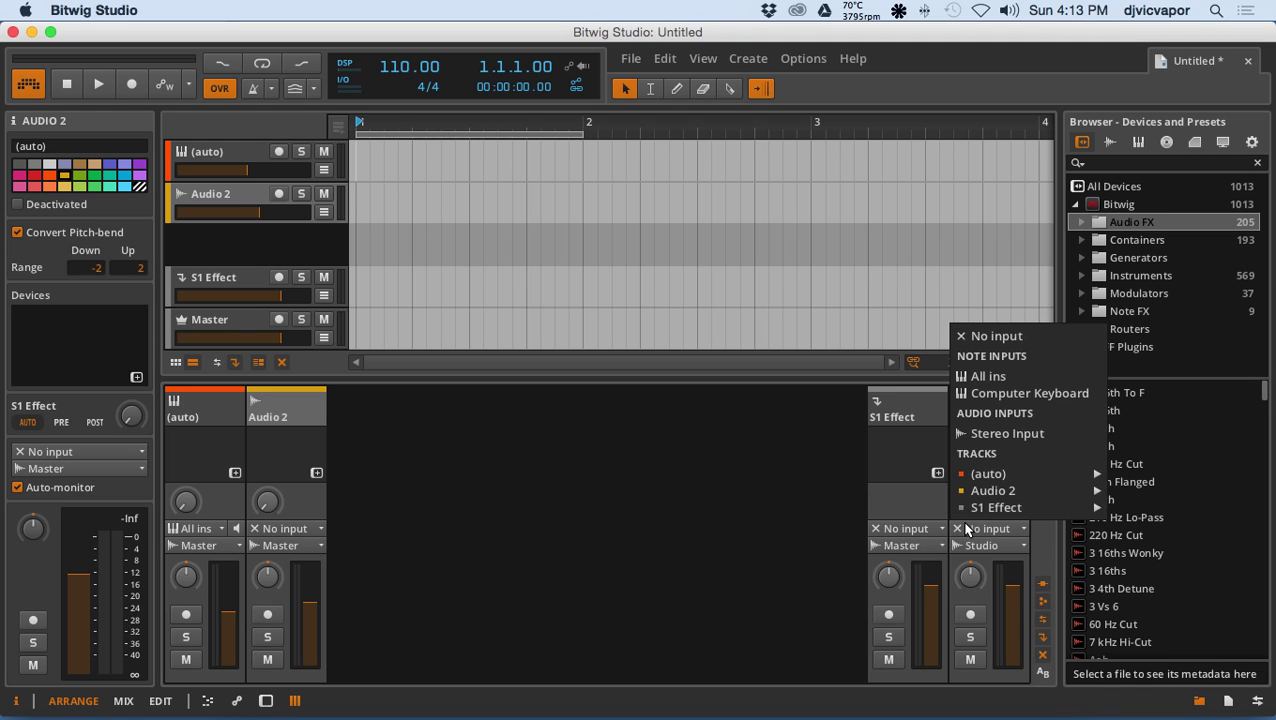
{"action": "left_click", "coordinate": [966, 528]}
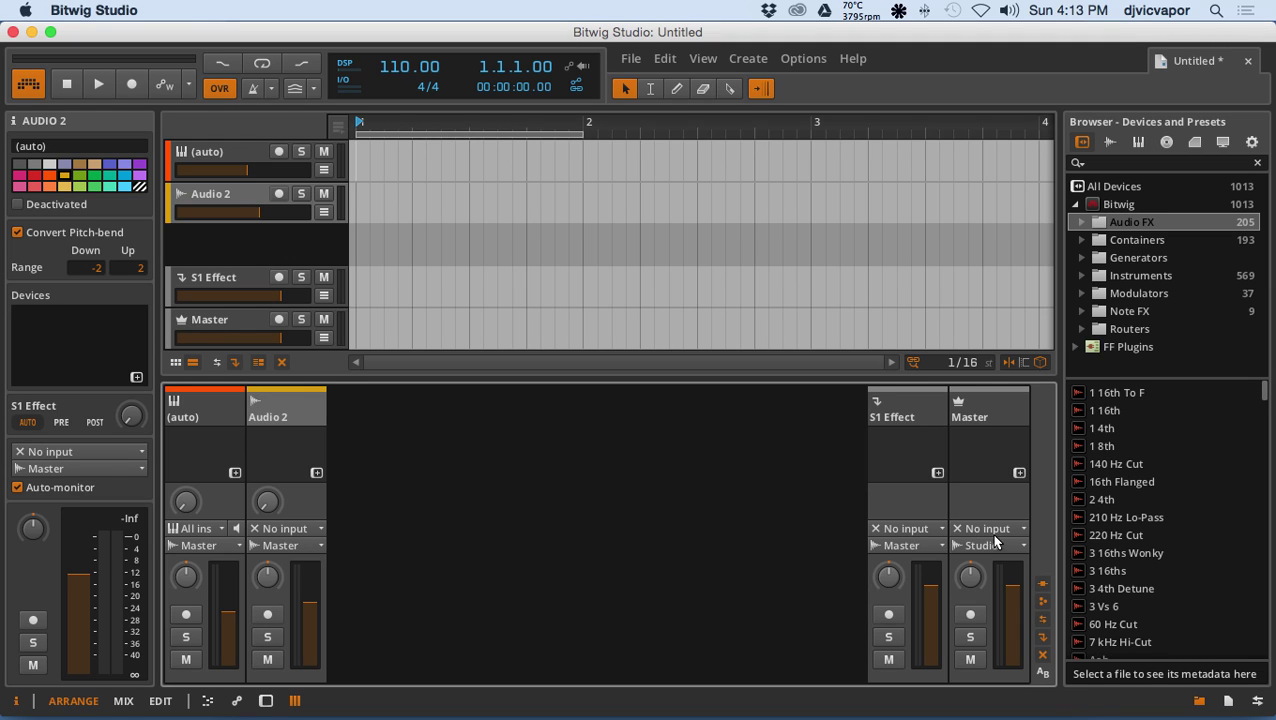
Step: Hide the mixer's input/output routing rows while keeping device slots and send knobs visible
{"action": "left_click", "coordinate": [1042, 583]}
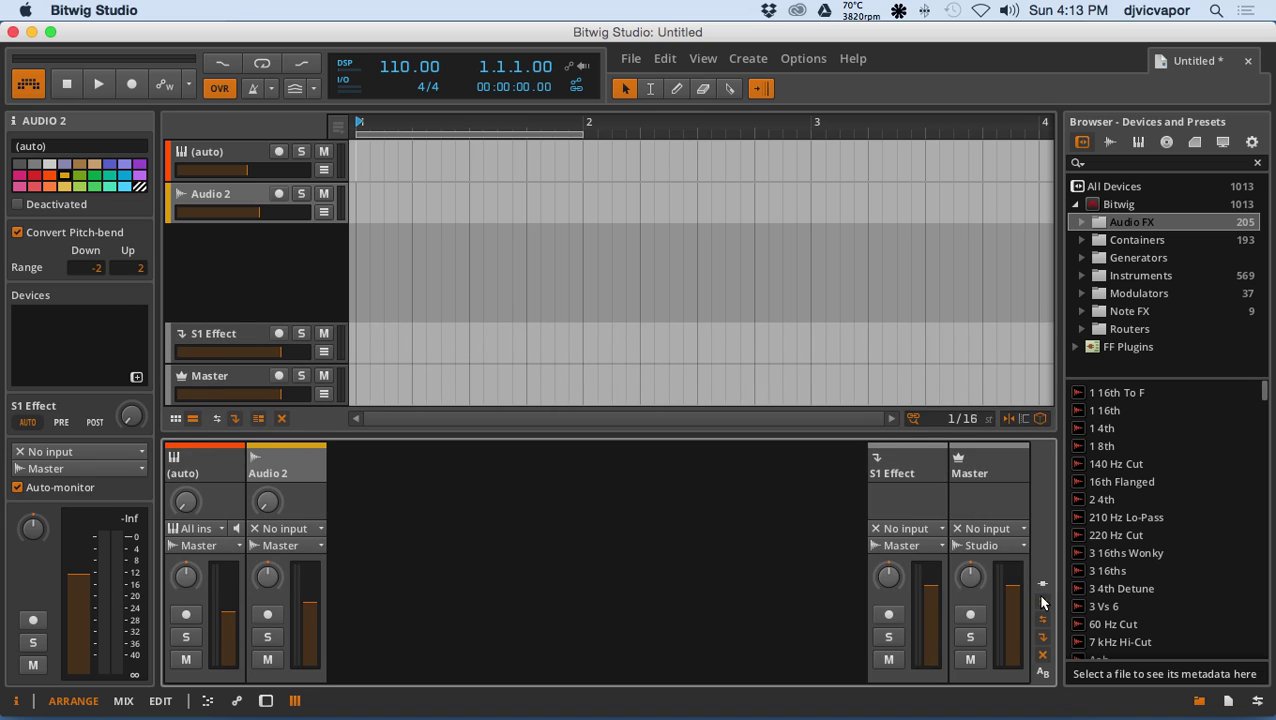
{"action": "left_click", "coordinate": [1043, 600]}
{"action": "left_click", "coordinate": [1042, 618]}
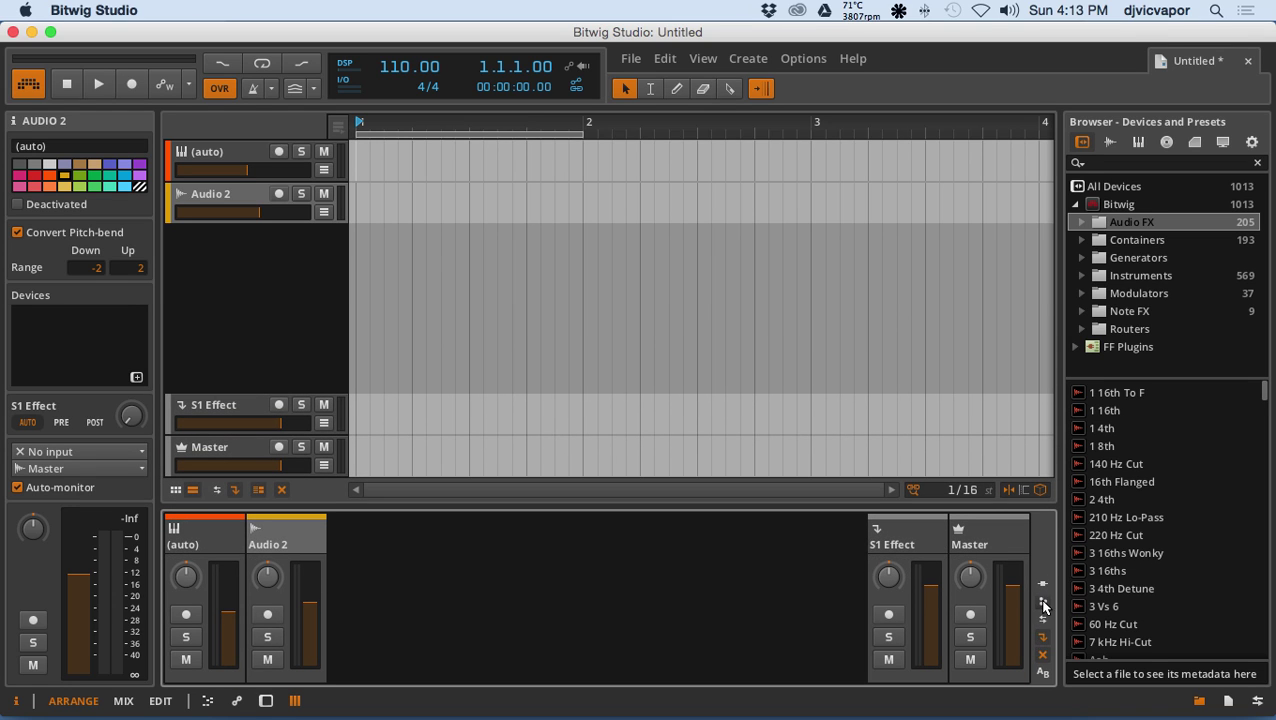
{"action": "left_click", "coordinate": [1043, 601]}
{"action": "left_click", "coordinate": [1043, 584]}
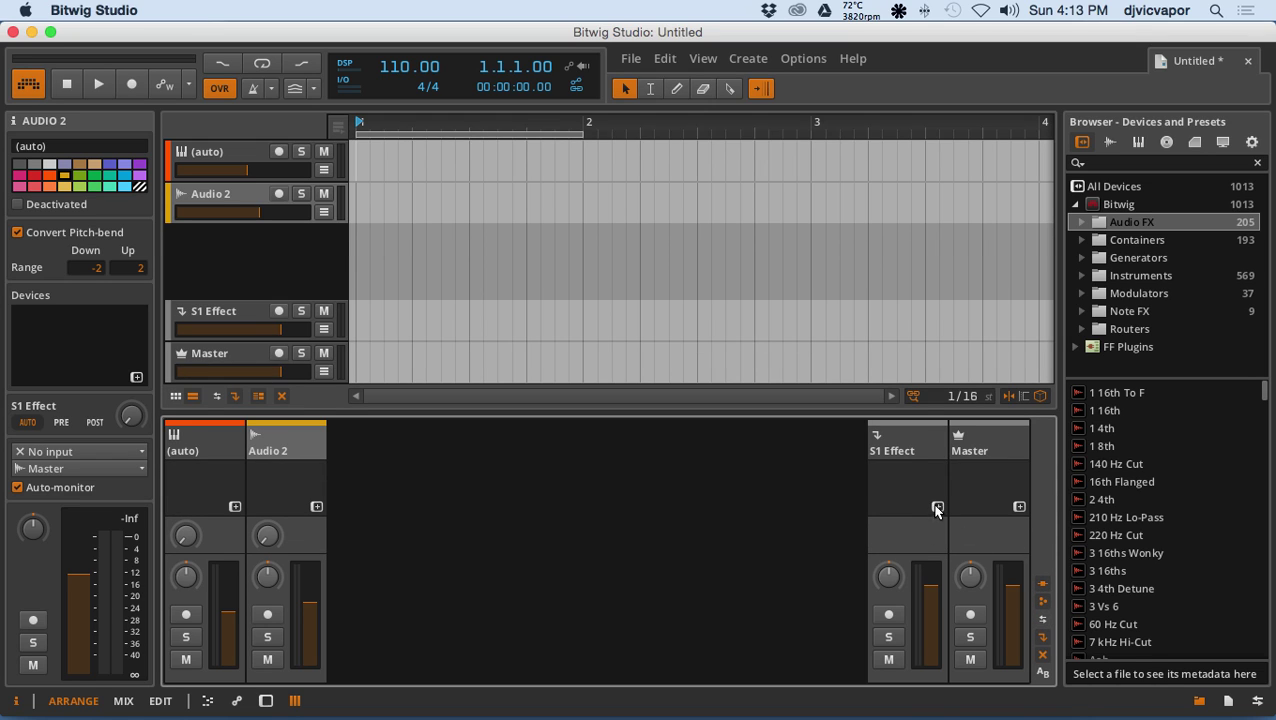
{"action": "left_click", "coordinate": [937, 507]}
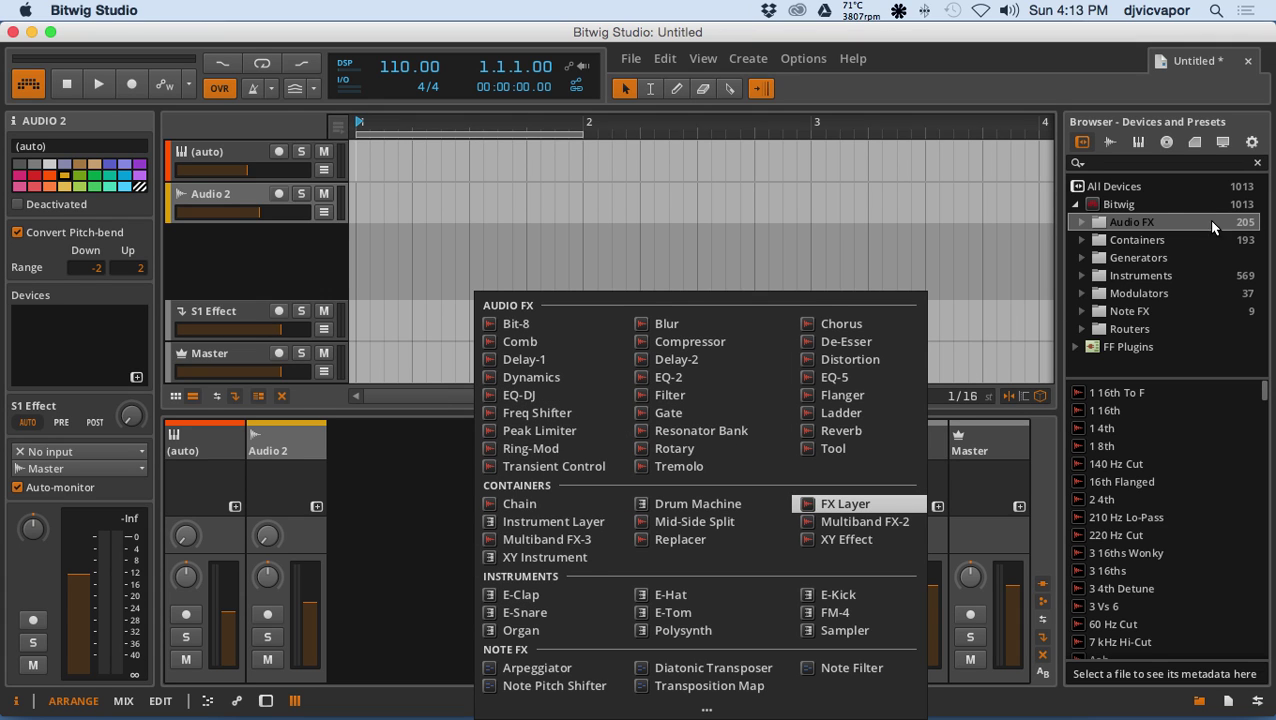
{"action": "left_click", "coordinate": [938, 508]}
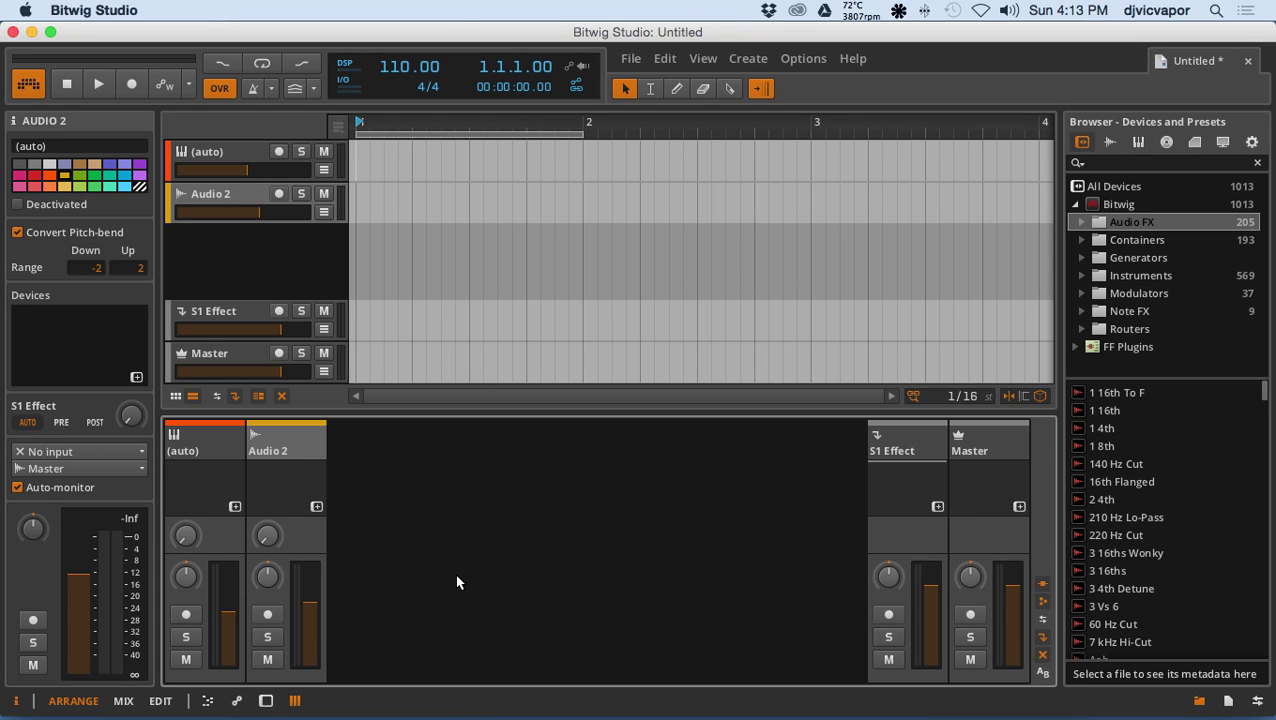
{"action": "left_click", "coordinate": [266, 702]}
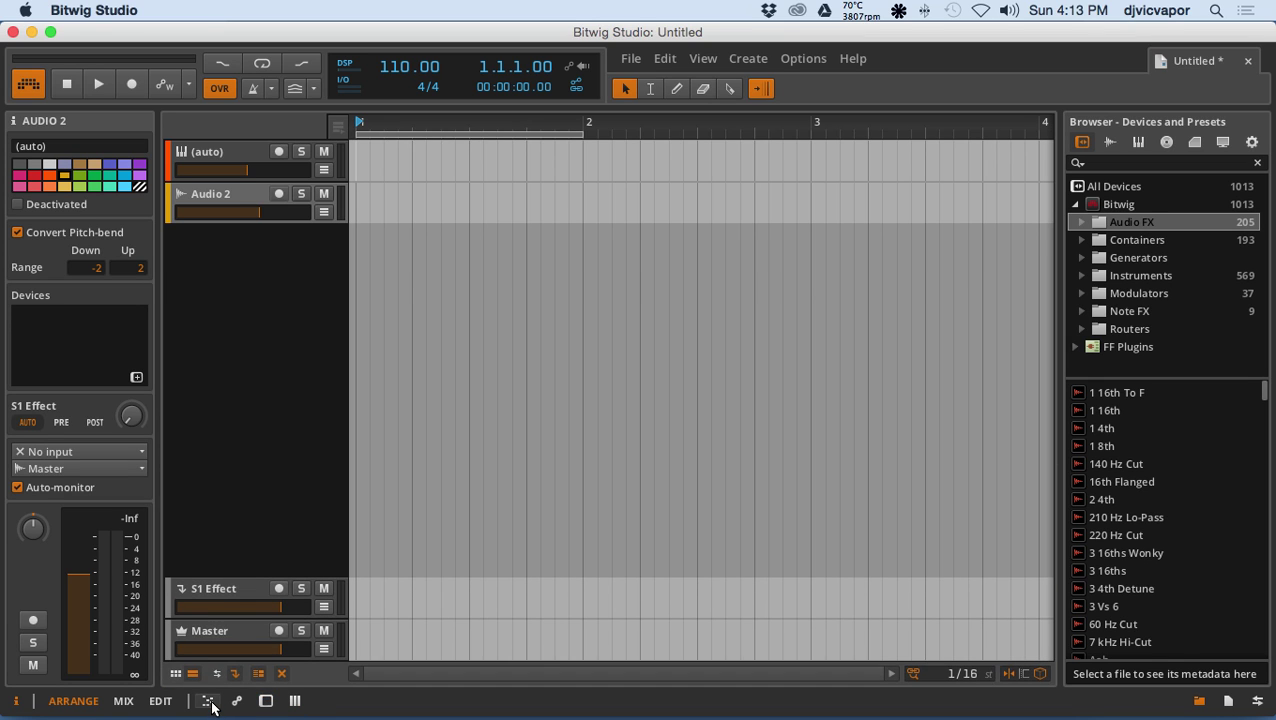
{"action": "left_click", "coordinate": [209, 702]}
{"action": "left_click", "coordinate": [208, 701]}
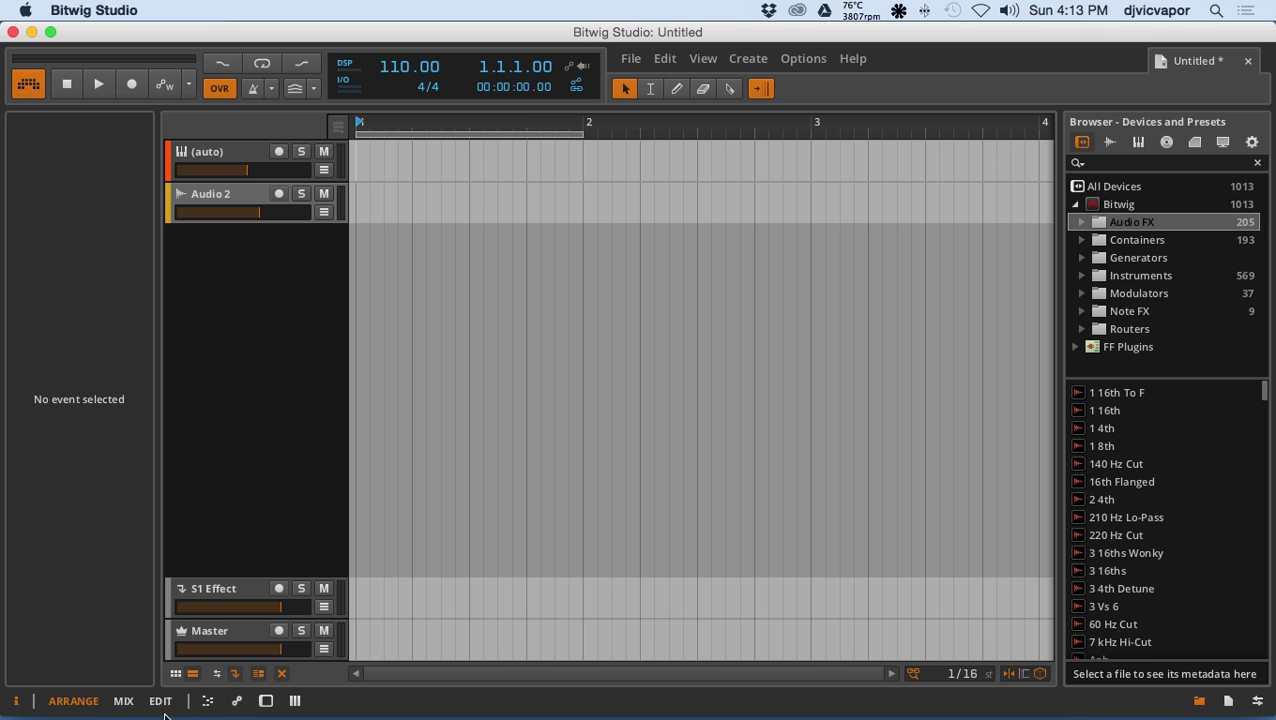
{"action": "left_click", "coordinate": [124, 703]}
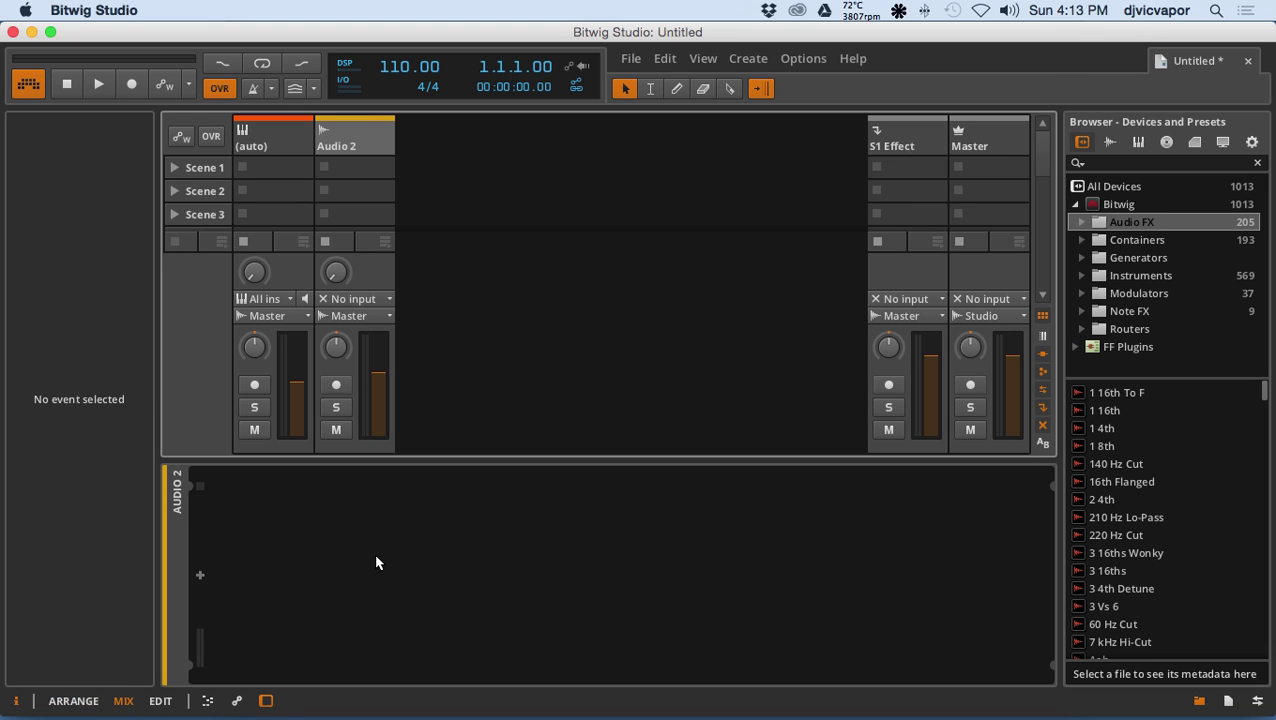
Step: Try the Edit view, return to Mix, and show Audio 2's detail editor below
{"action": "left_click", "coordinate": [210, 703]}
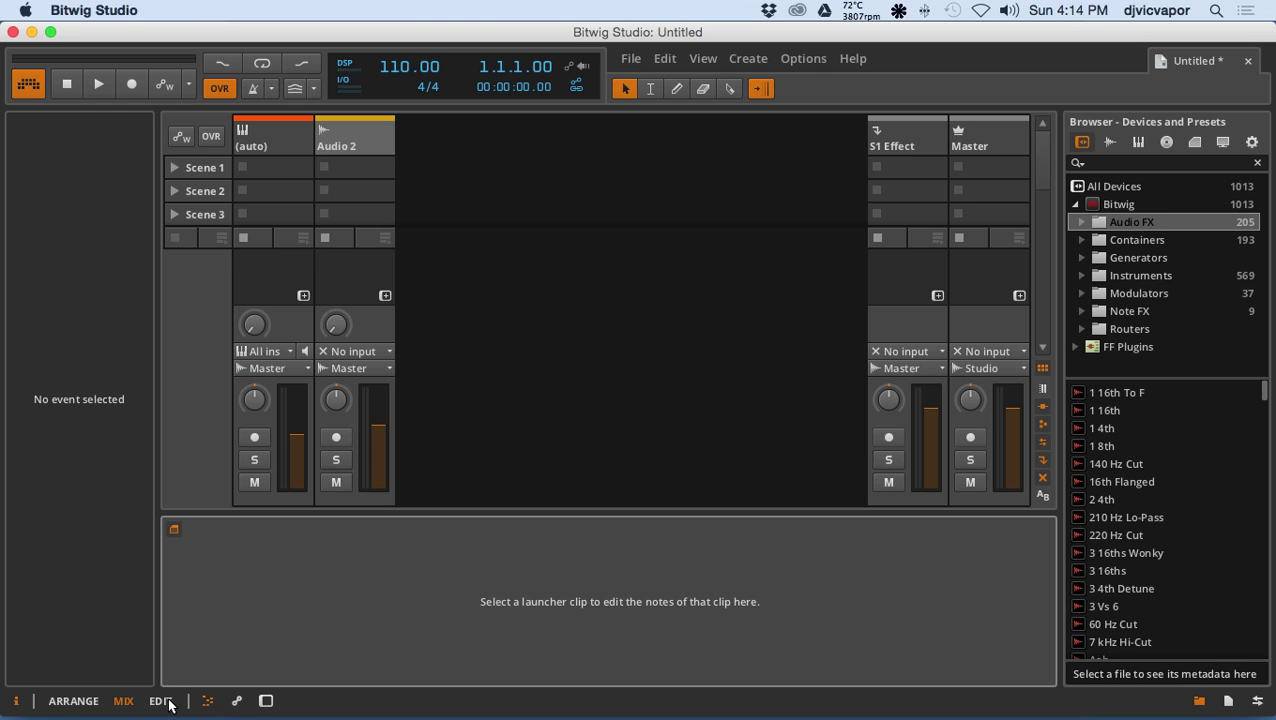
{"action": "left_click", "coordinate": [161, 702]}
{"action": "left_click", "coordinate": [167, 702]}
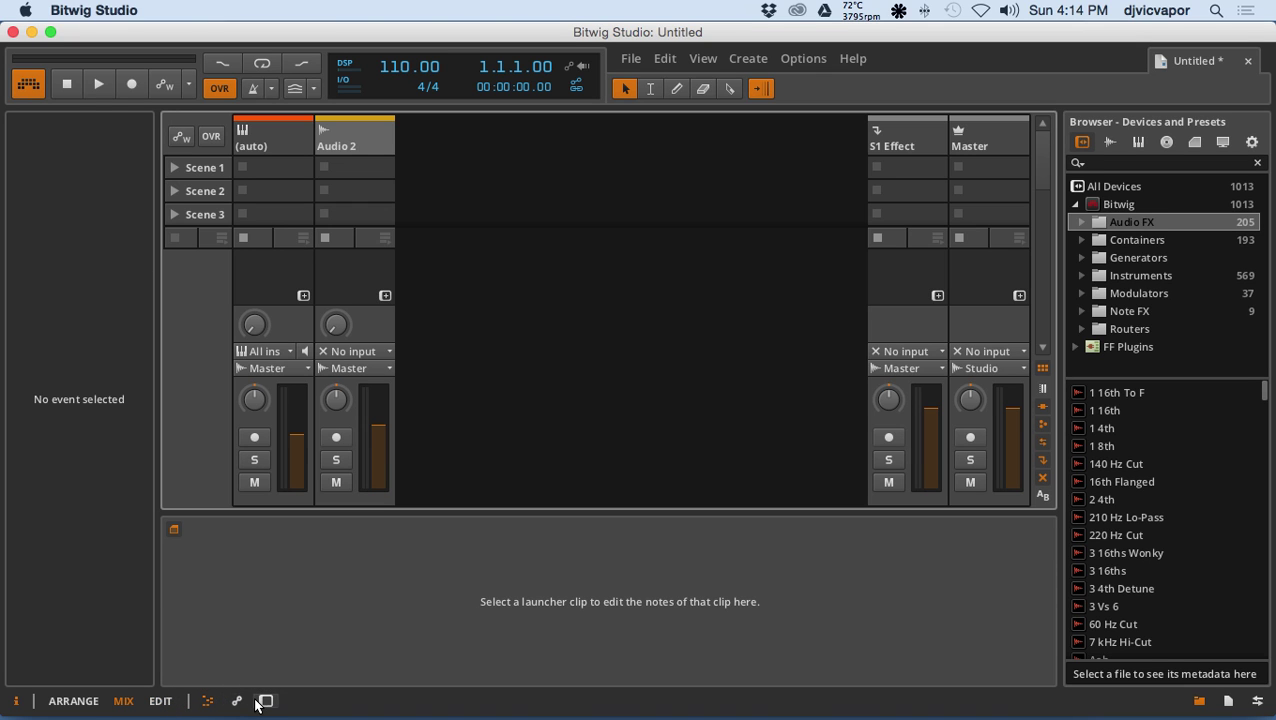
{"action": "left_click", "coordinate": [260, 703]}
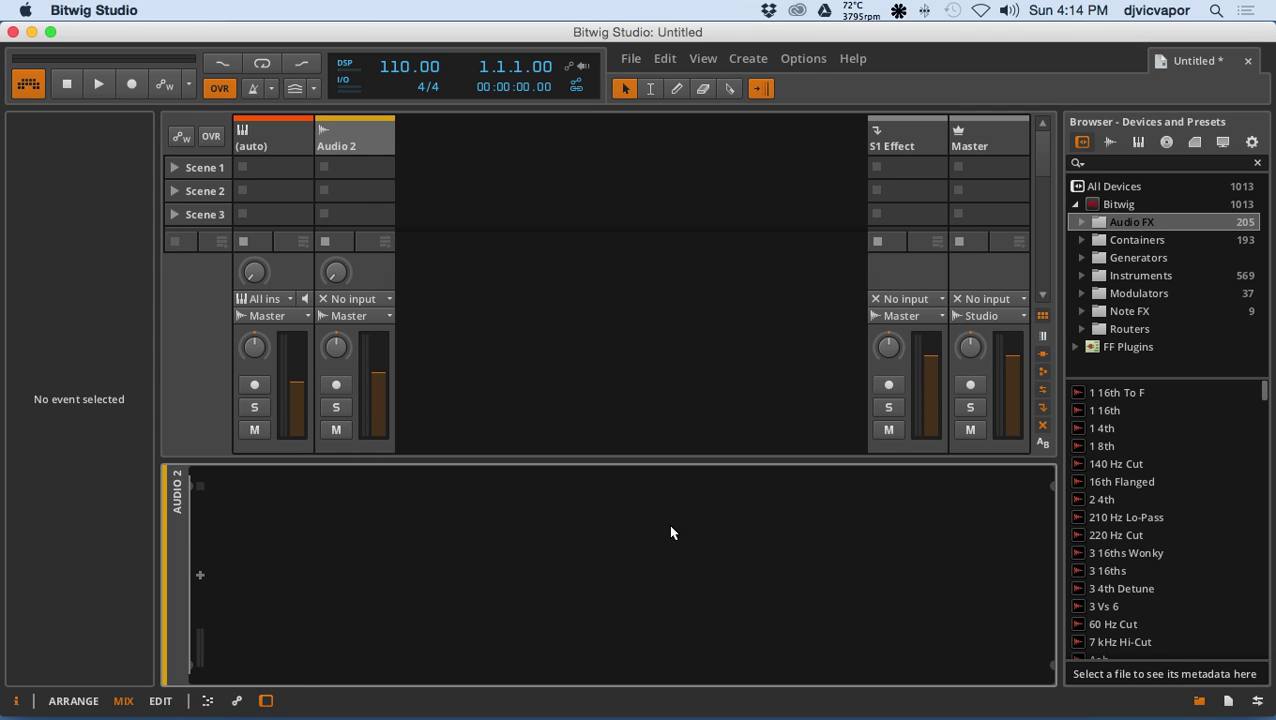
Step: Hide device slots, I/O rows, the effect track, bottom editor and scenes; show level meters
{"action": "left_click", "coordinate": [1045, 374]}
{"action": "left_click", "coordinate": [1040, 408]}
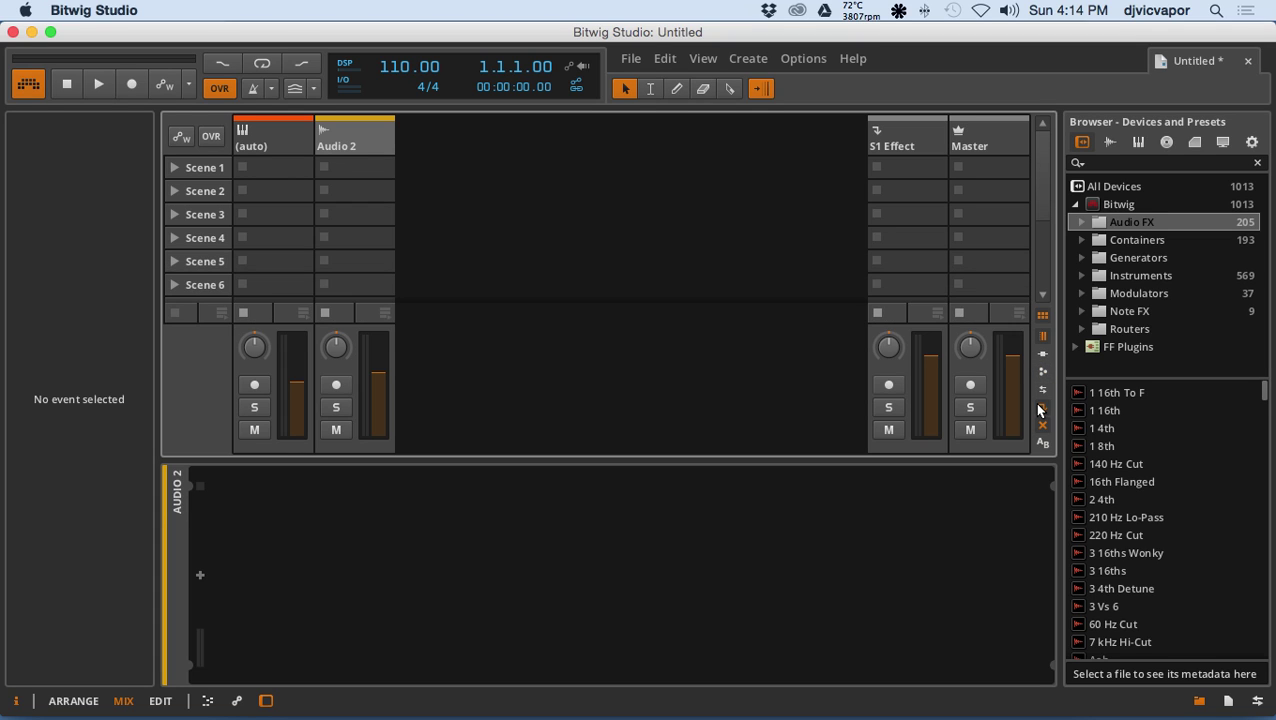
{"action": "left_click", "coordinate": [1040, 408]}
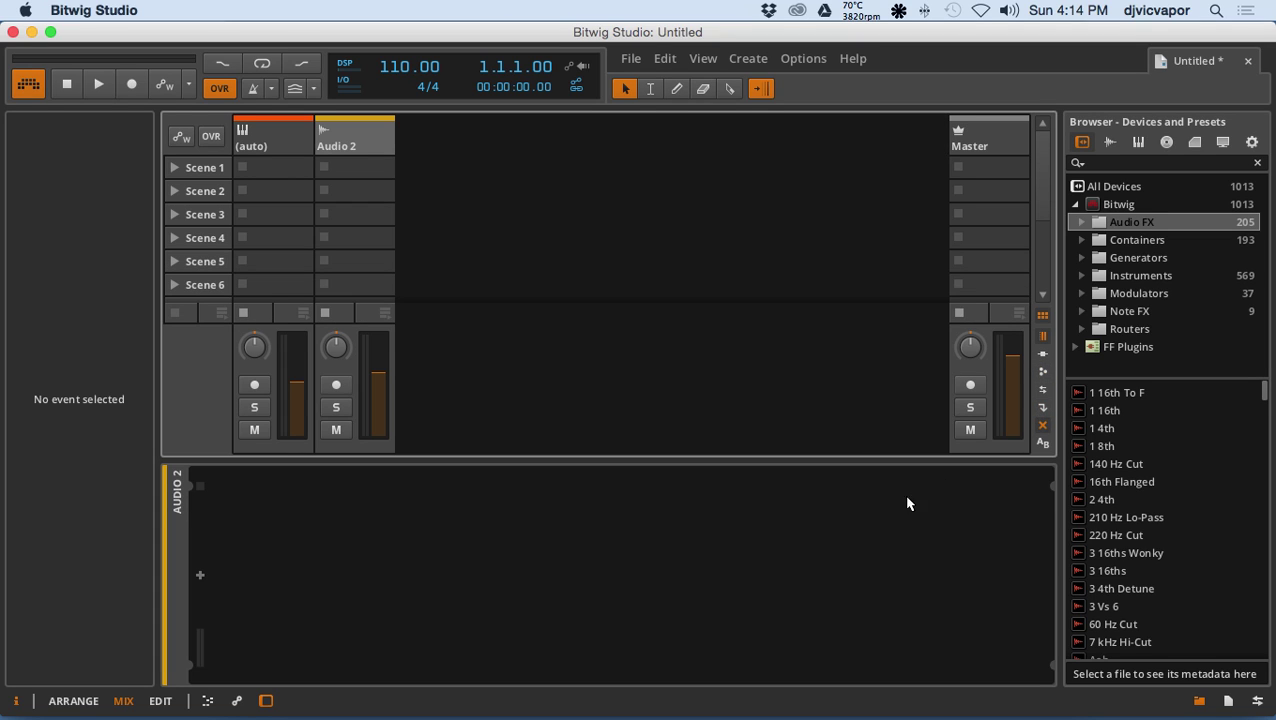
{"action": "left_click", "coordinate": [236, 701]}
{"action": "left_click", "coordinate": [234, 702]}
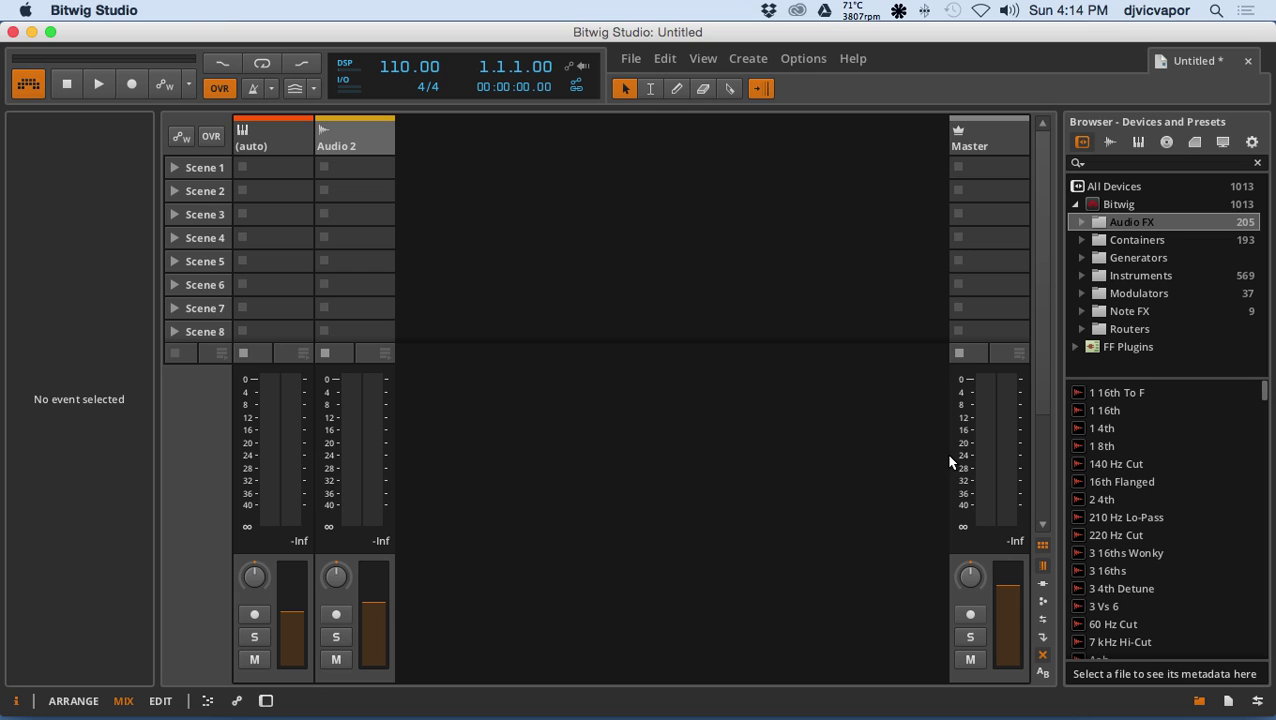
{"action": "left_click", "coordinate": [1042, 546]}
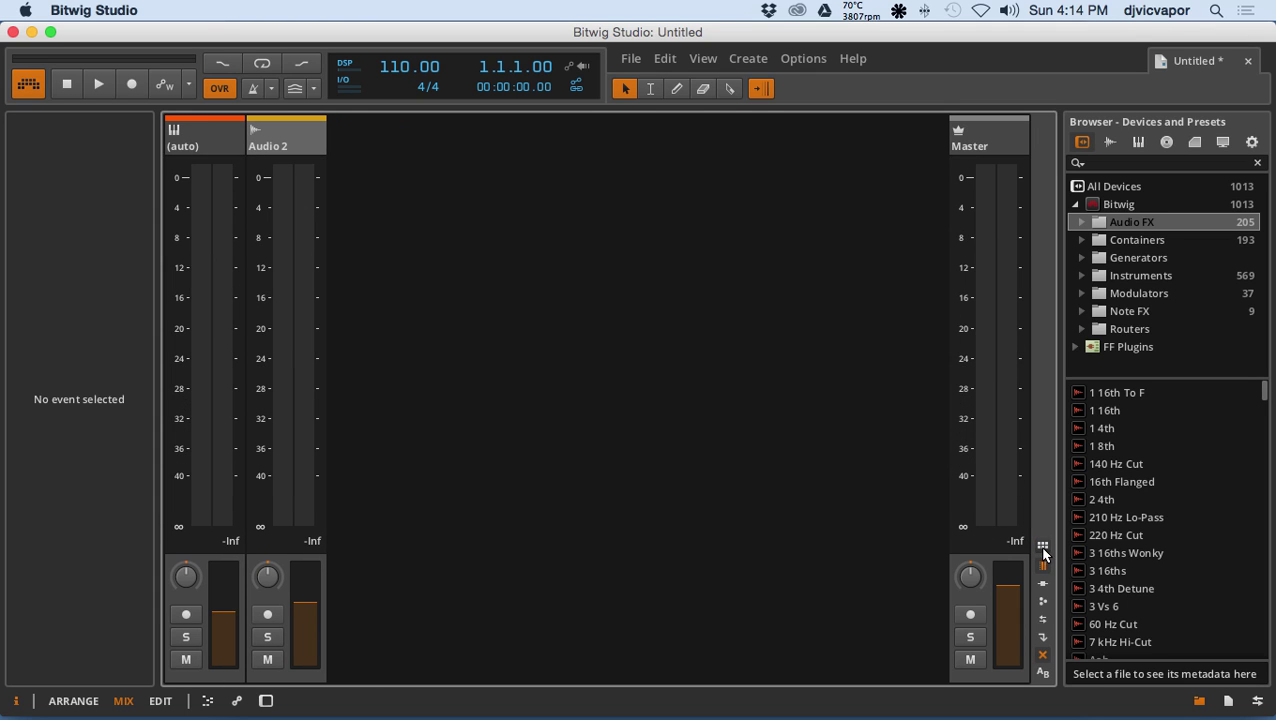